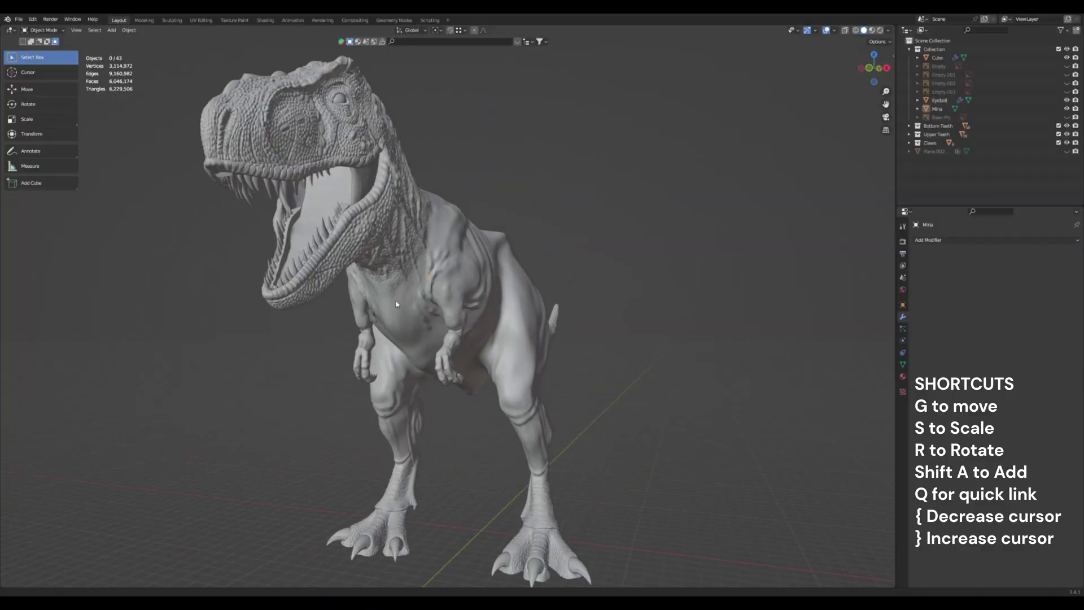
Add a cube mesh to the T-Rex scene.
middle_click_drag(396, 304, 367, 308)
middle_click_drag(385, 269, 476, 263, "shift")
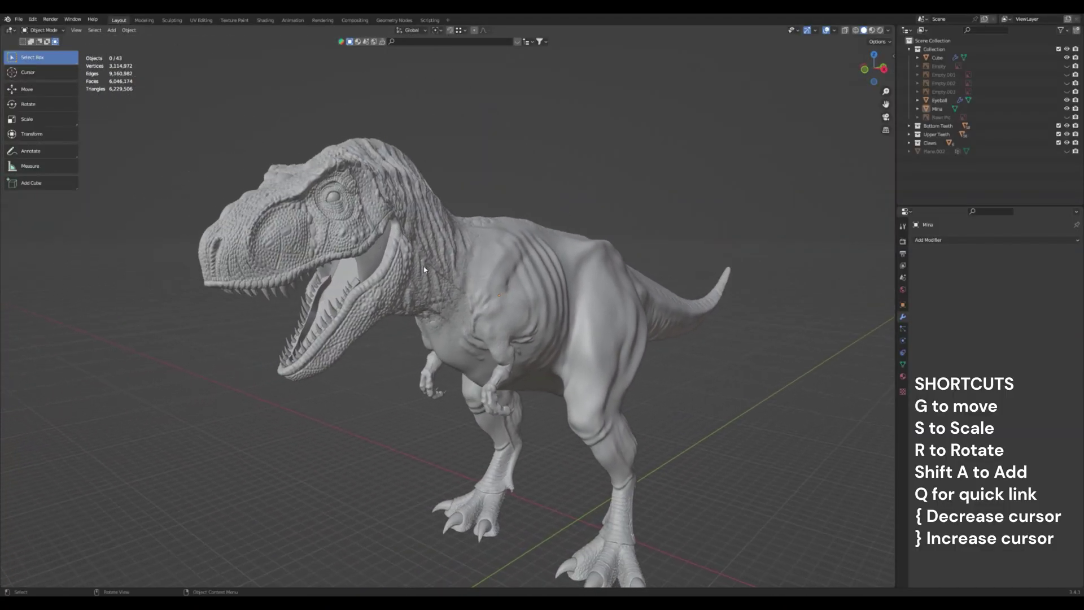
scroll(425, 269, "down", 2)
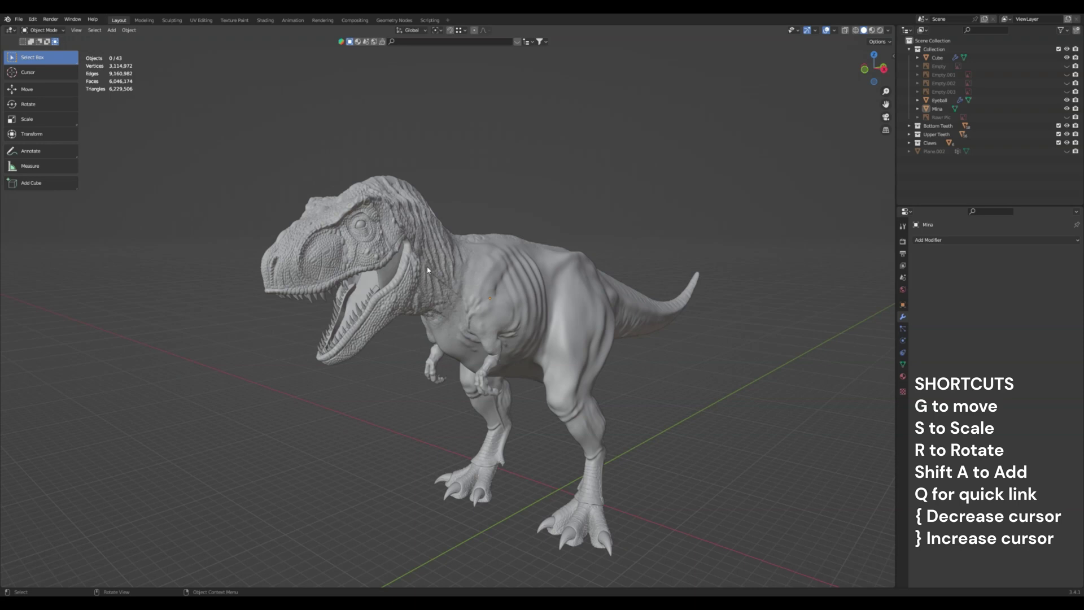
key("ctrl+a")
key("shift+a")
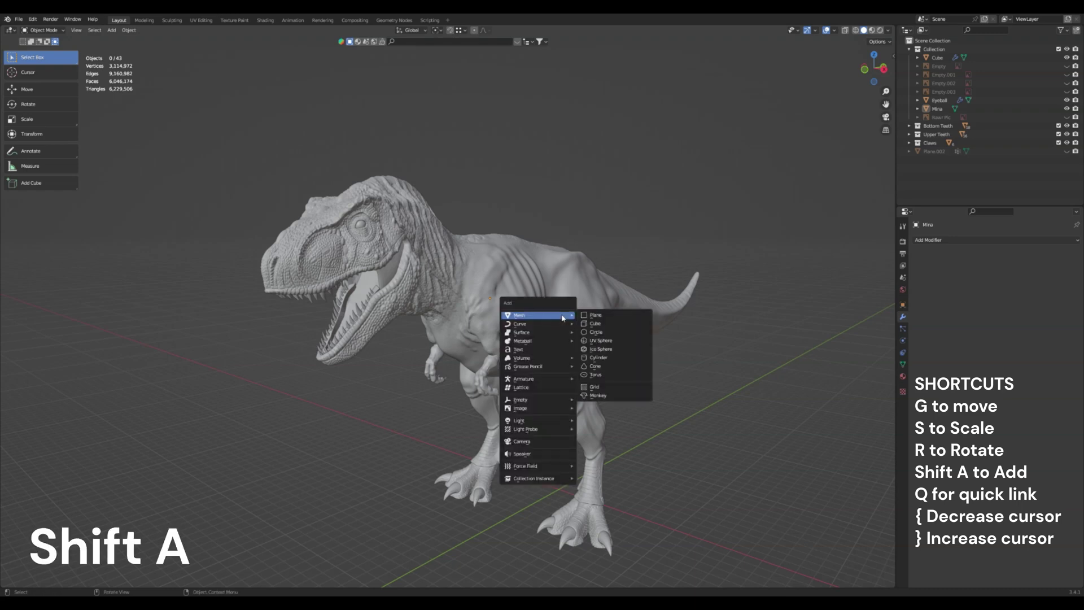
left_click(595, 323)
Move the new cube about 20 m up along Z and about 20.4 m along negative Y, level with the head.
middle_click_drag(486, 395, 553, 393)
key("g")
key("z")
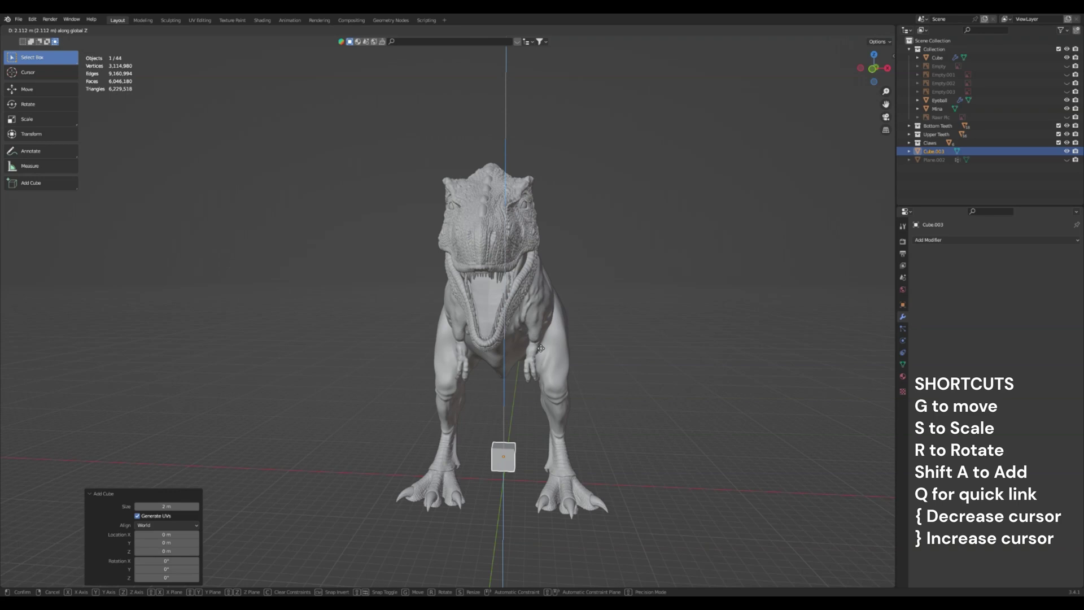
left_click(520, 168)
middle_click_drag(520, 168, 509, 265)
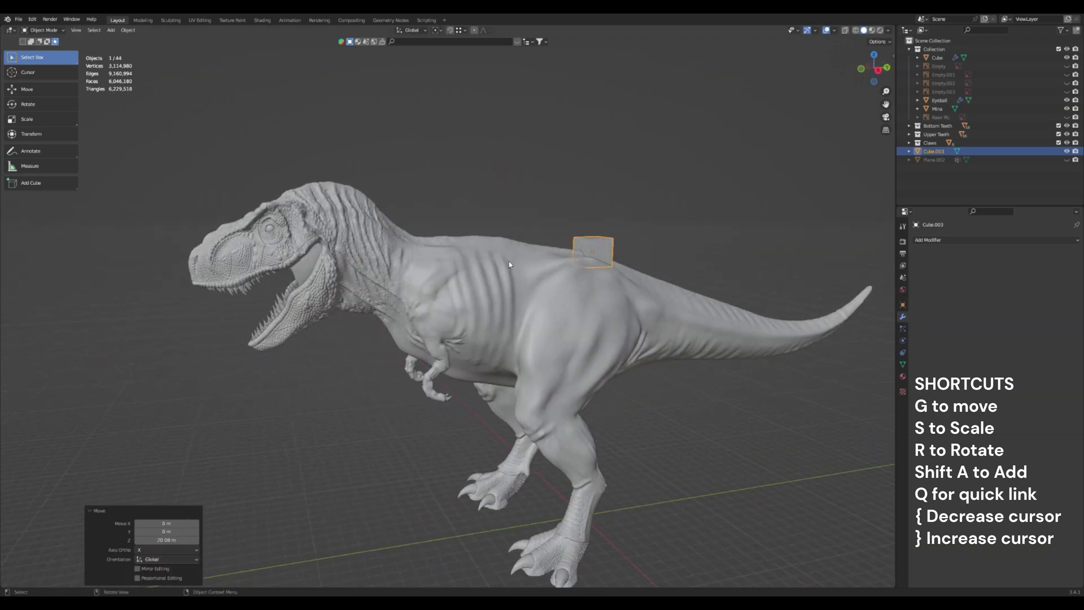
key("g")
key("y")
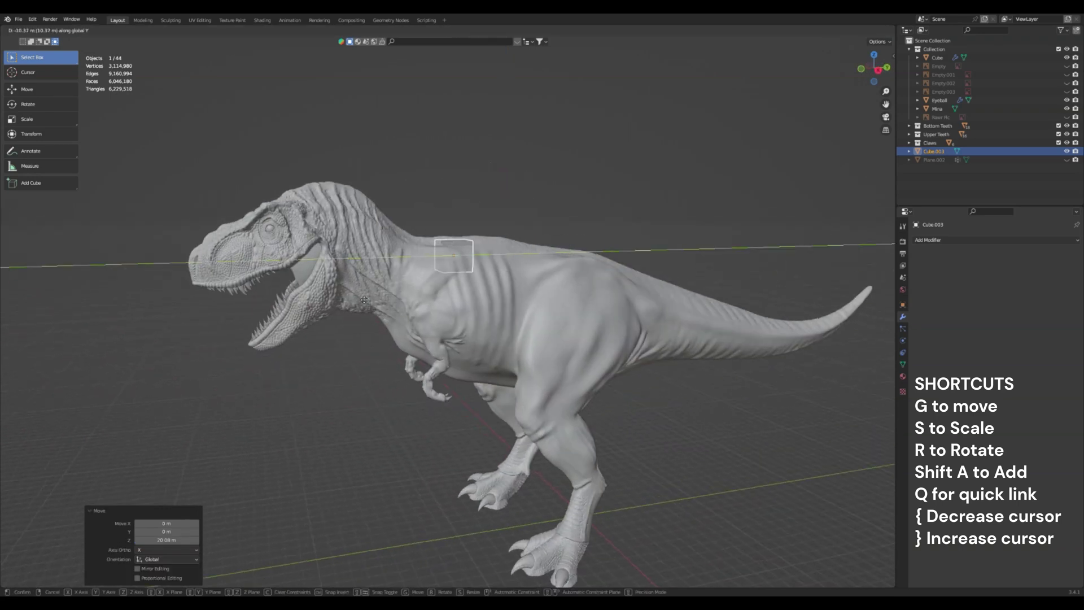
left_click(282, 319)
Lower the cube about 1.7 m along Z into the open mouth and rotate it about 42° around the X axis.
middle_click_drag(282, 319, 536, 324)
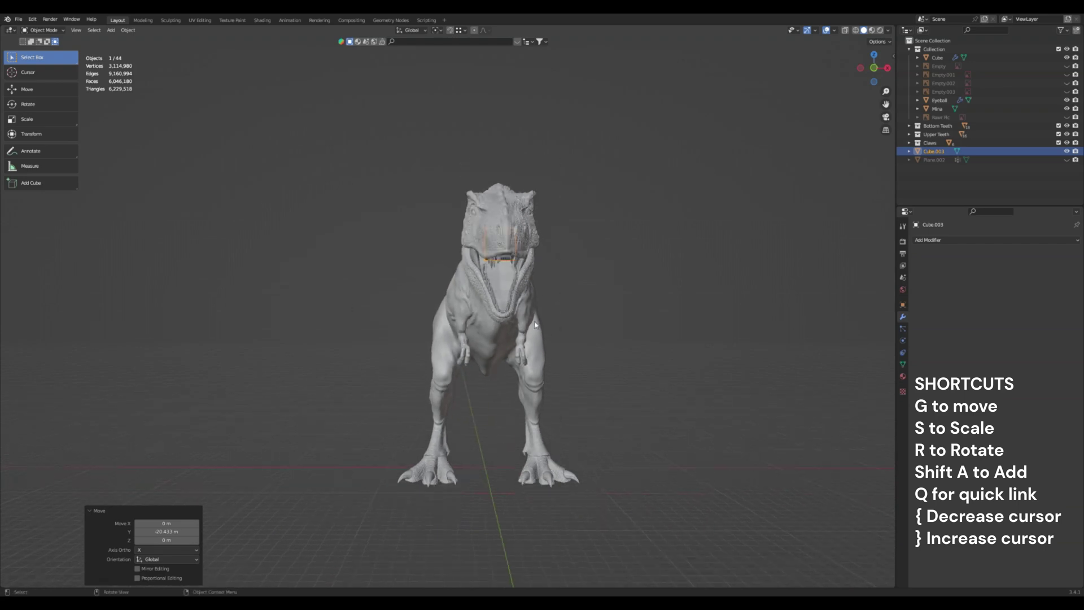
key("g")
key("z")
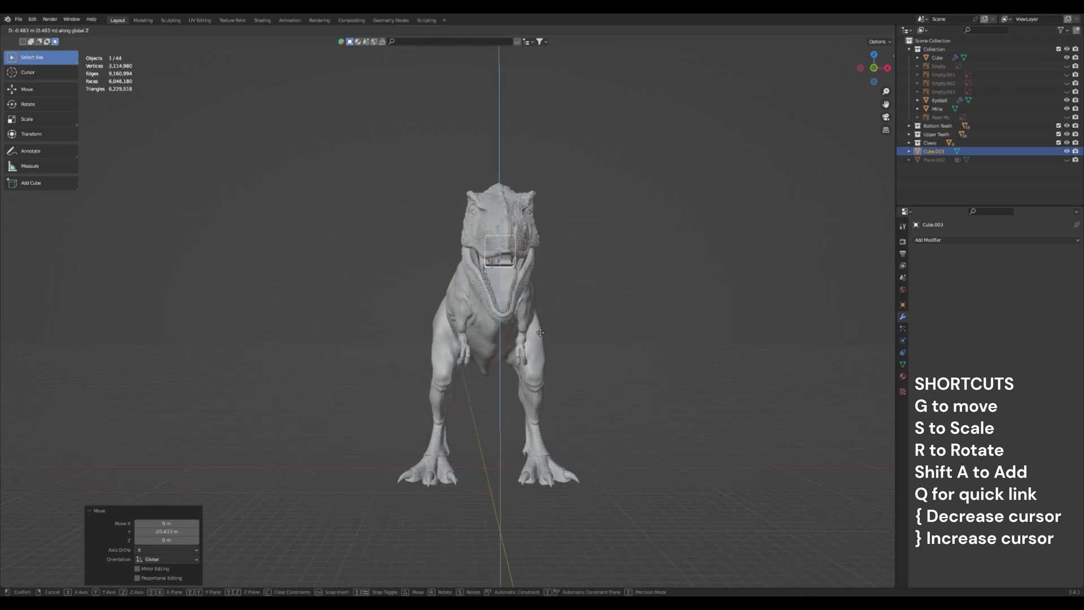
left_click(537, 338)
middle_click_drag(537, 338, 428, 342)
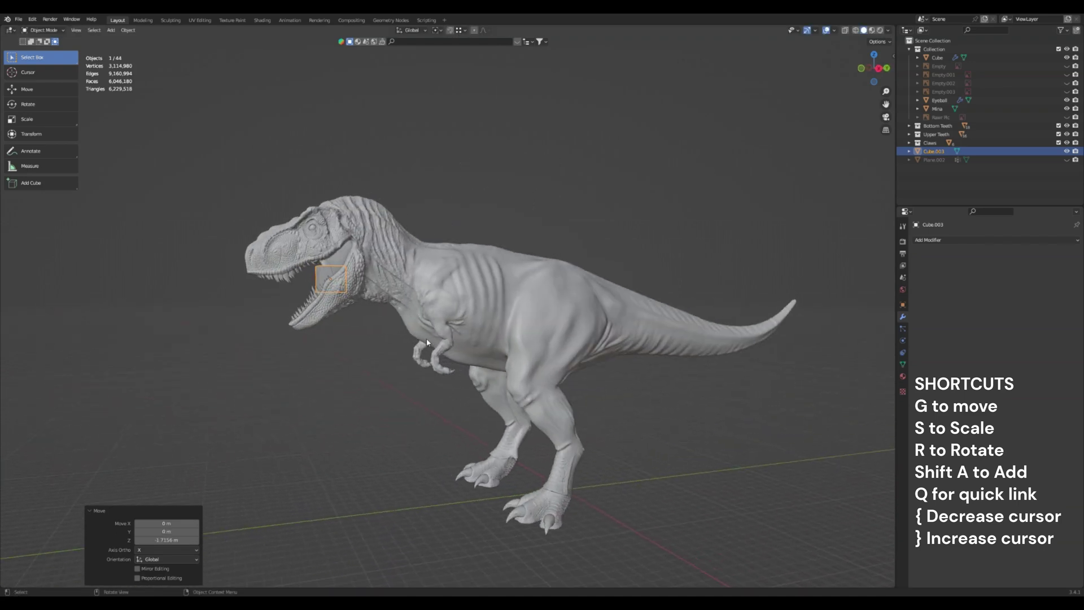
key("r")
key("x")
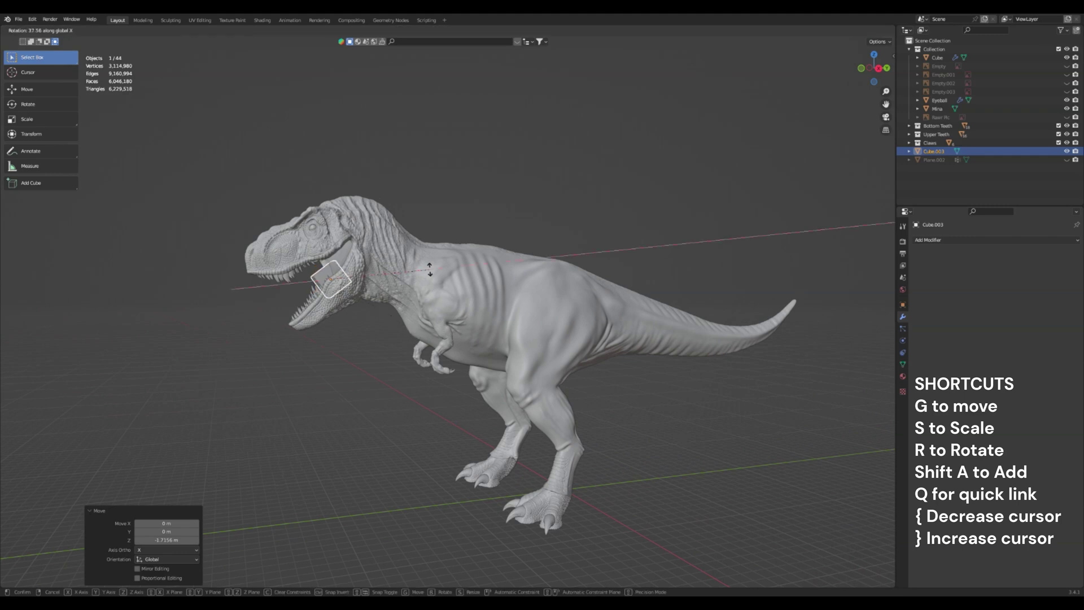
left_click(422, 266)
Scale the cube down uniformly to about 0.71 so it fits between the jaws.
middle_click_drag(367, 330, 442, 327)
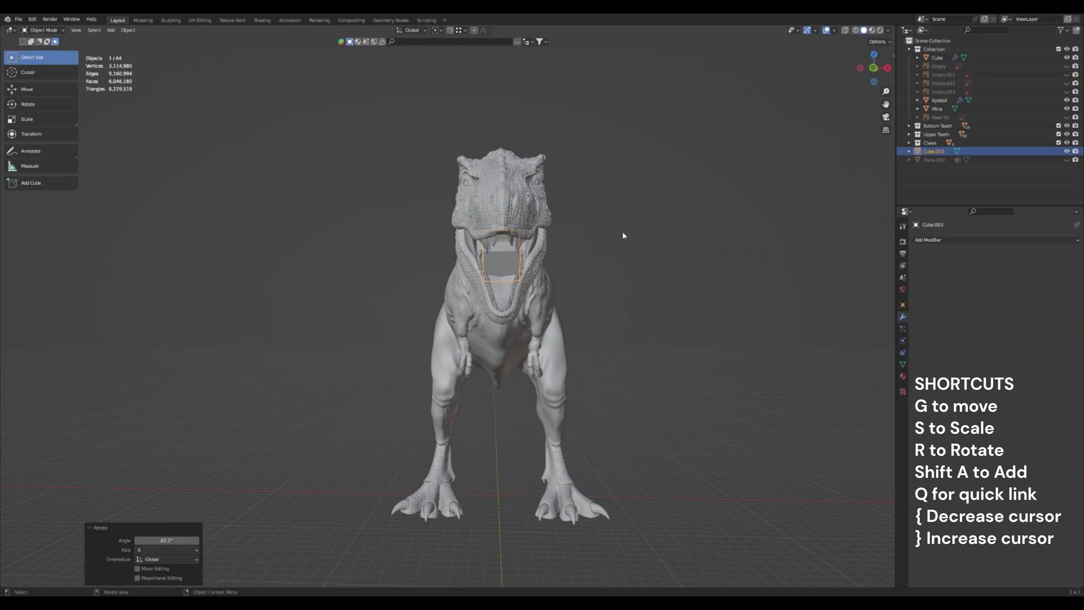
scroll(623, 236, "up", 2)
middle_click_drag(610, 245, 552, 248, "shift")
key("s")
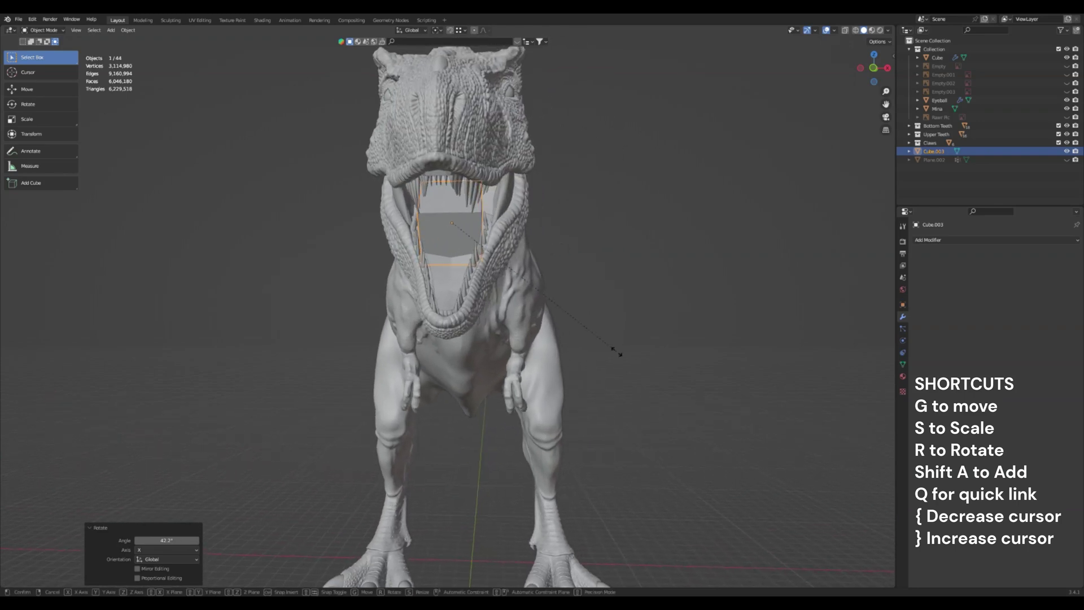
left_click(563, 321)
Flatten the cube along the Z axis into a low block with repeated scaling.
key("s")
key("z")
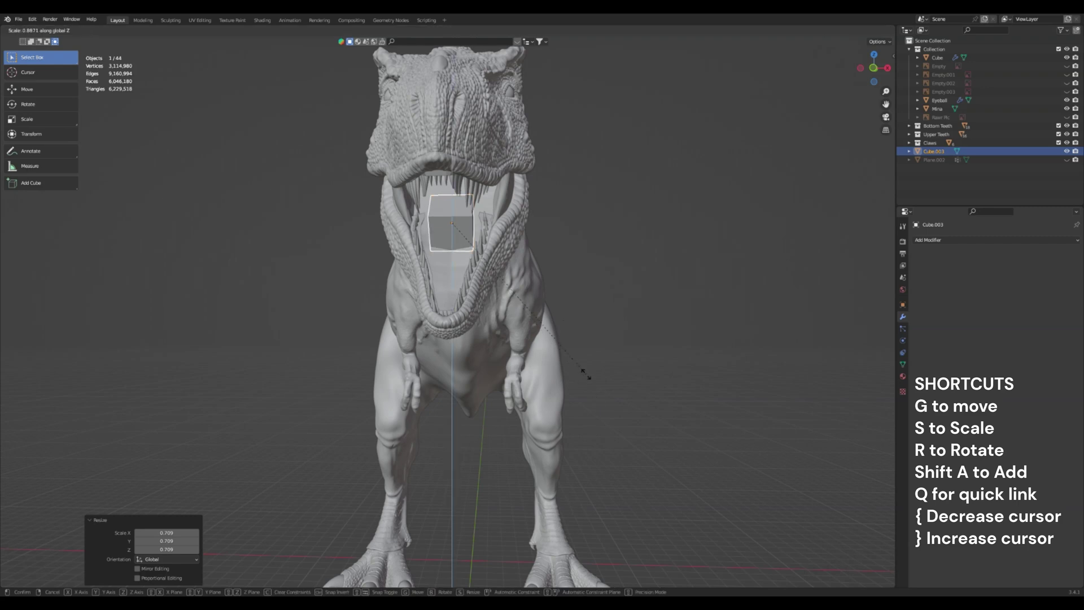
left_click(497, 255)
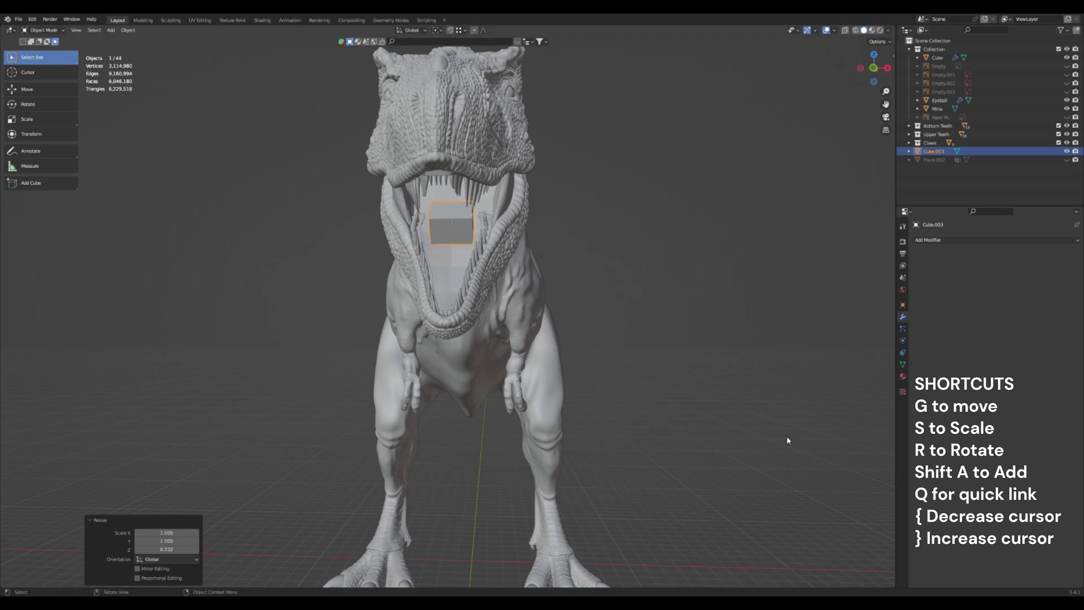
key("s")
key("z")
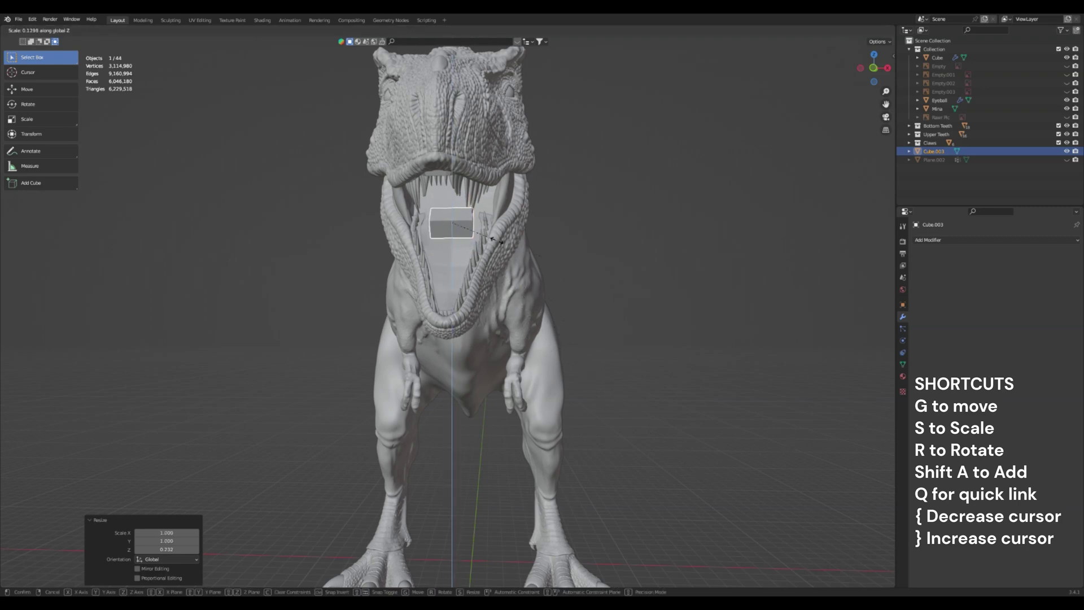
left_click(494, 240)
key("s")
key("z")
left_click(583, 382)
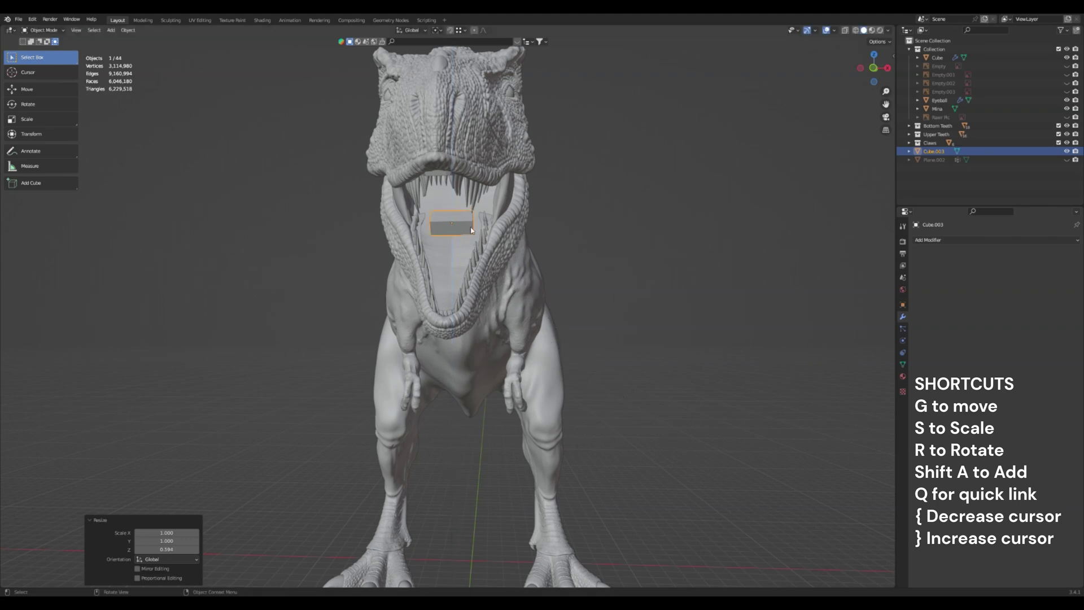
In Edit Mode, add one centred vertical loop cut that divides the block into two halves.
scroll(471, 231, "up", 1)
scroll(467, 230, "down", 1)
left_click(42, 29)
left_click(39, 51)
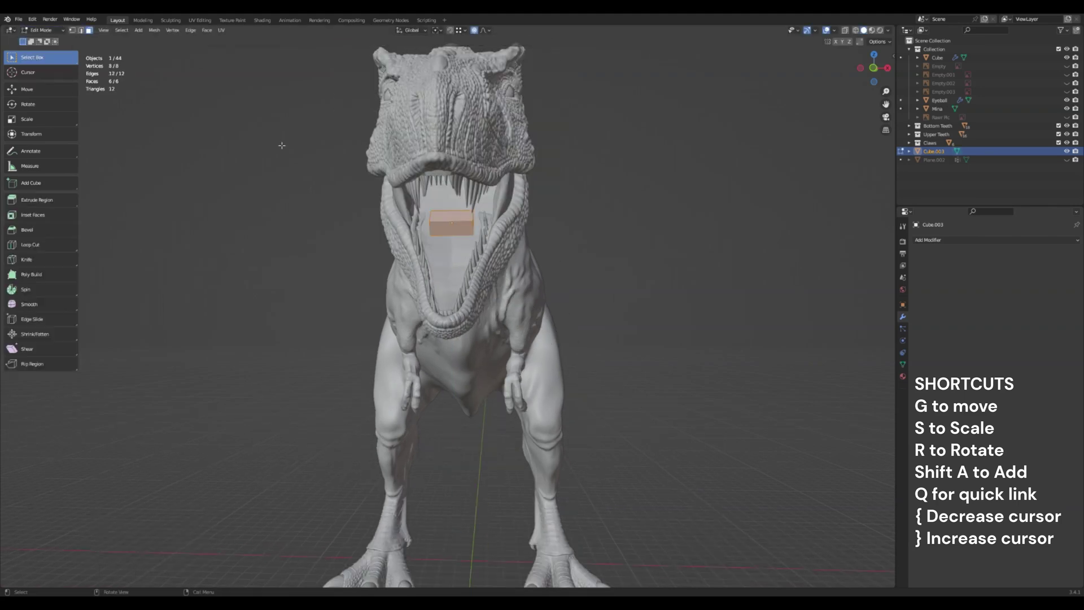
left_click(447, 224)
key("ctrl+r")
left_click(447, 224)
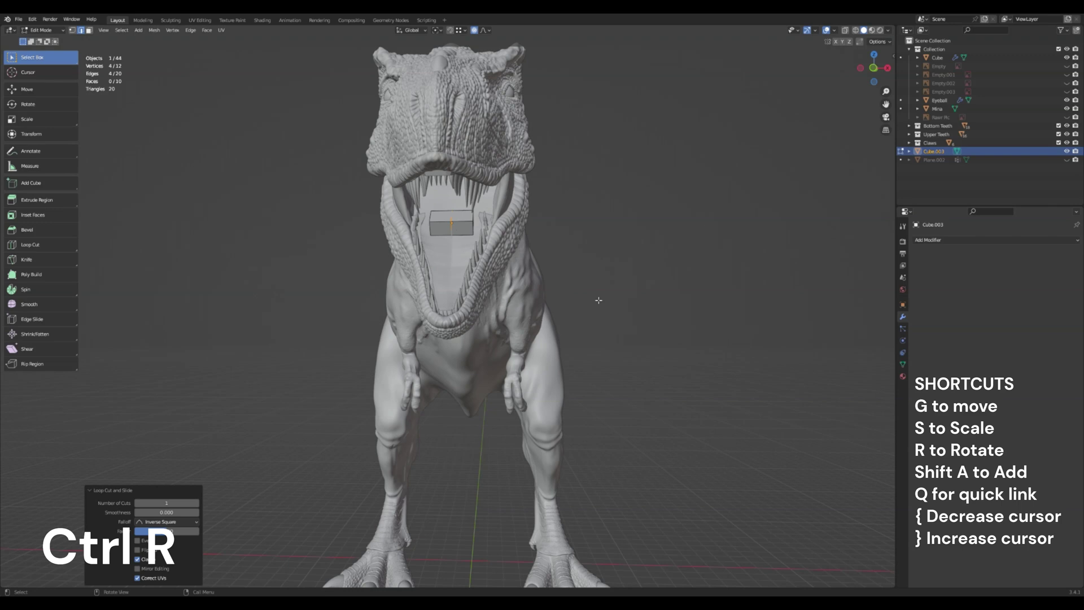
left_click(596, 270)
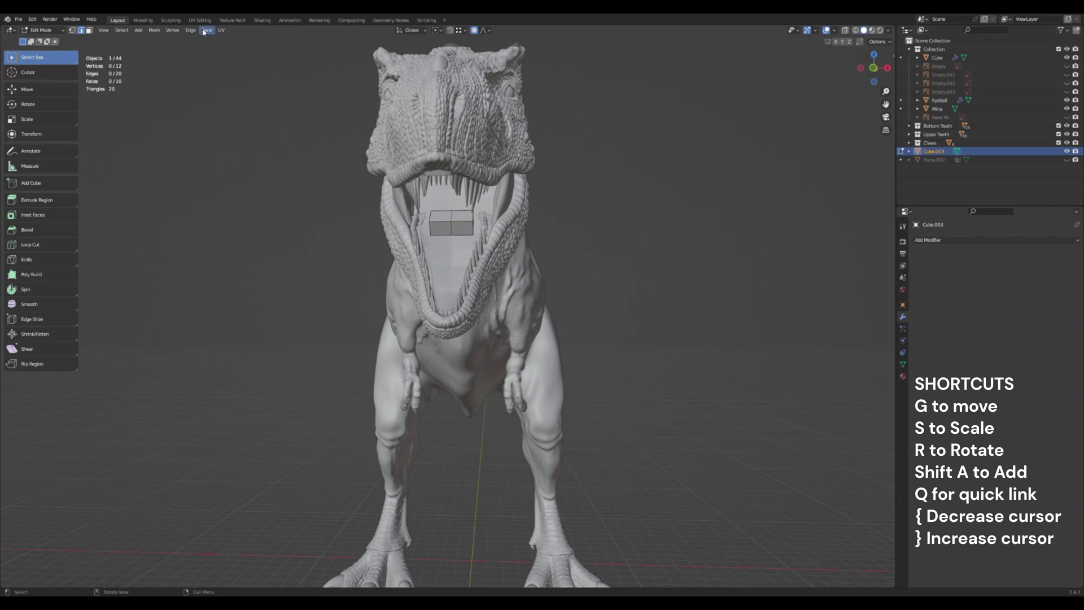
Turn on X-ray and delete the vertices of the block's left half as seen from the front.
left_click(846, 30)
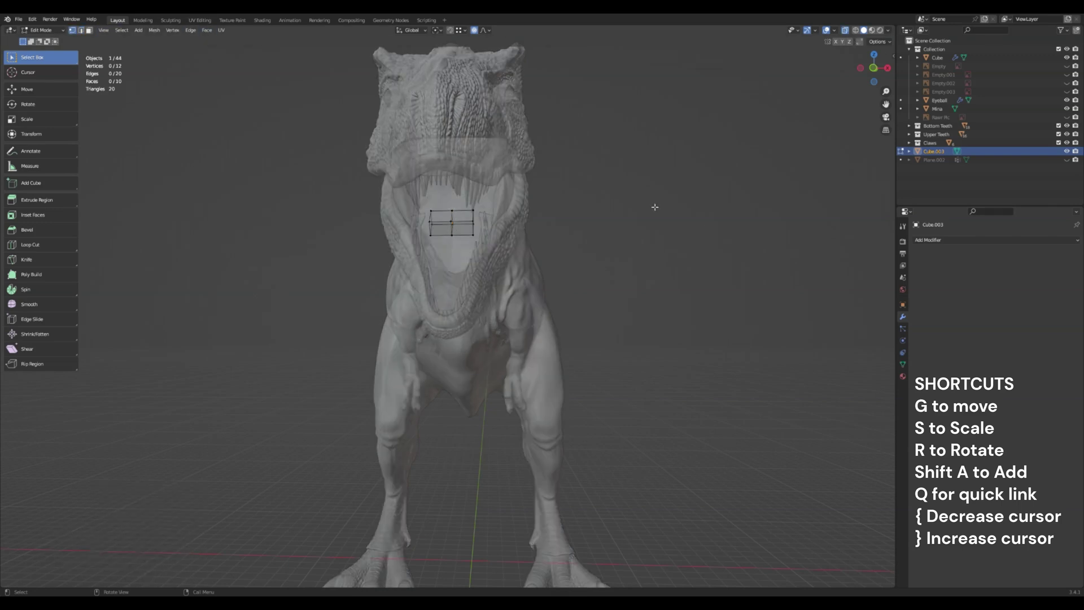
left_click_drag(424, 211, 443, 244)
left_click(874, 68)
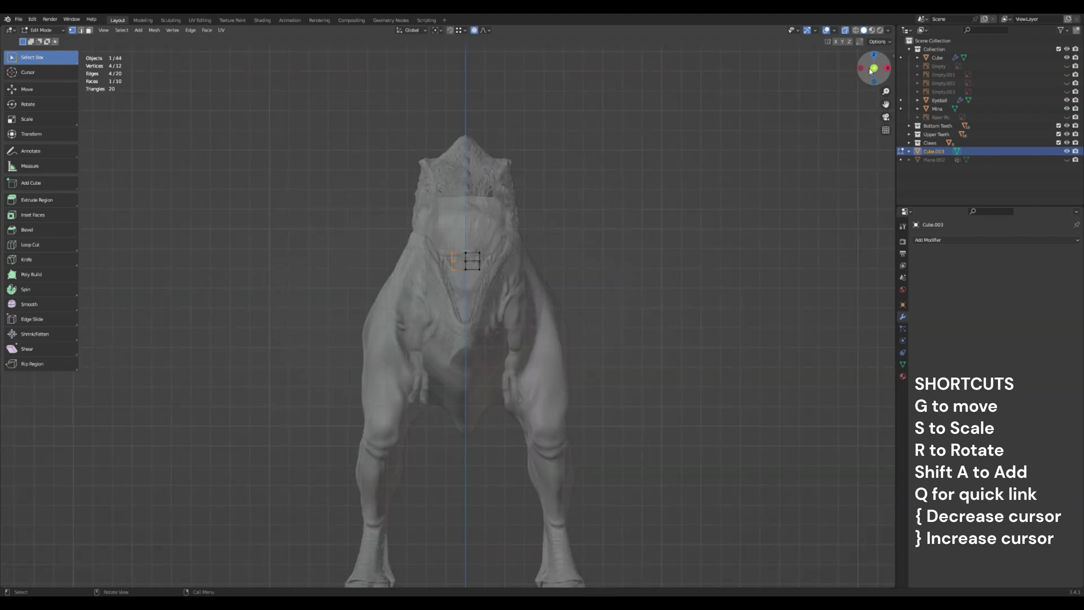
scroll(450, 261, "up", 3)
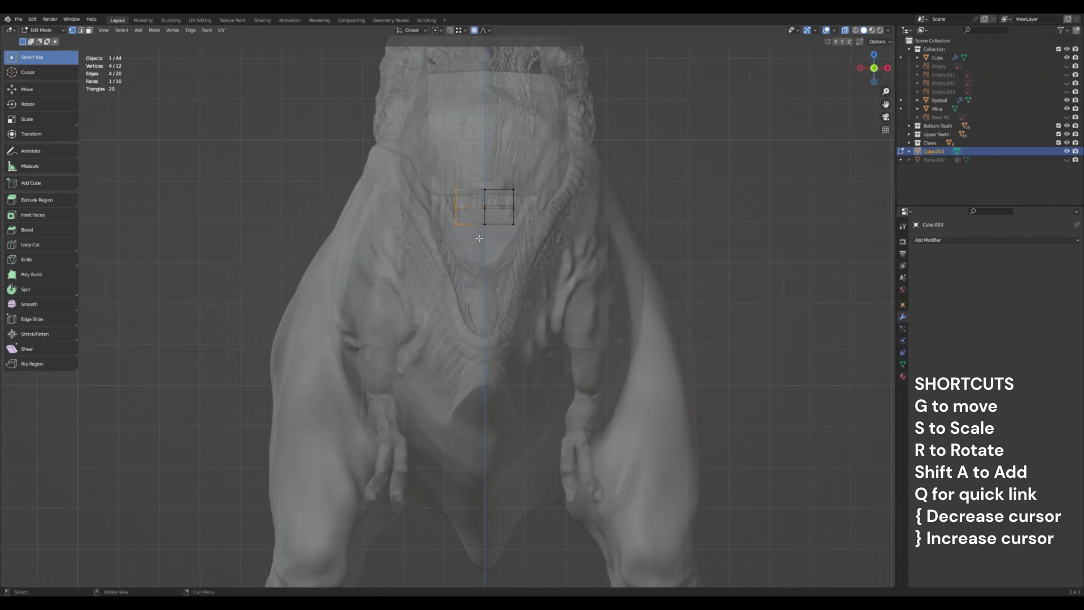
key("x")
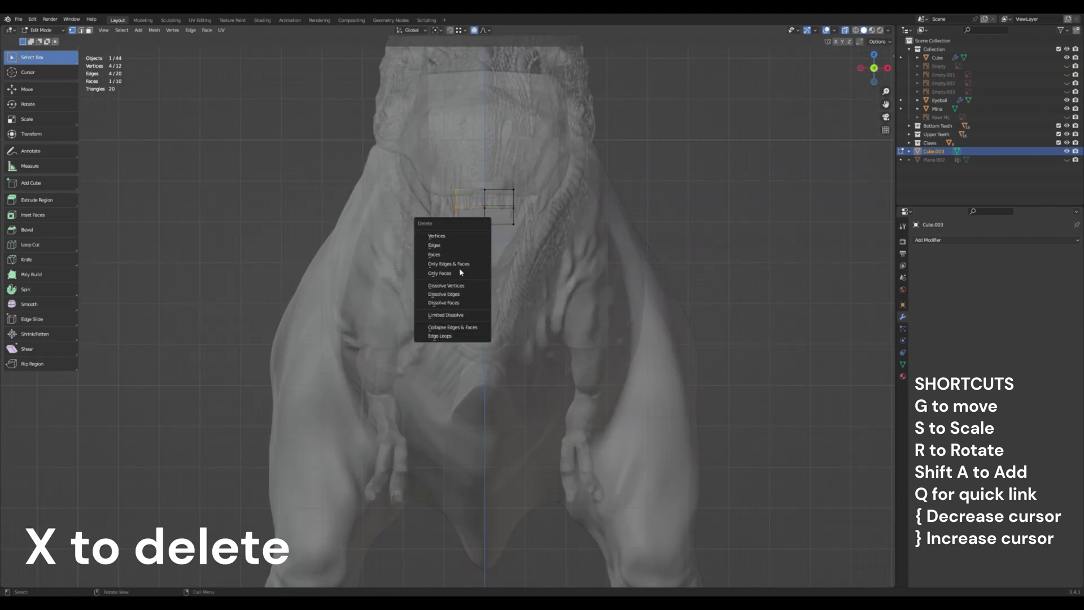
left_click(461, 237)
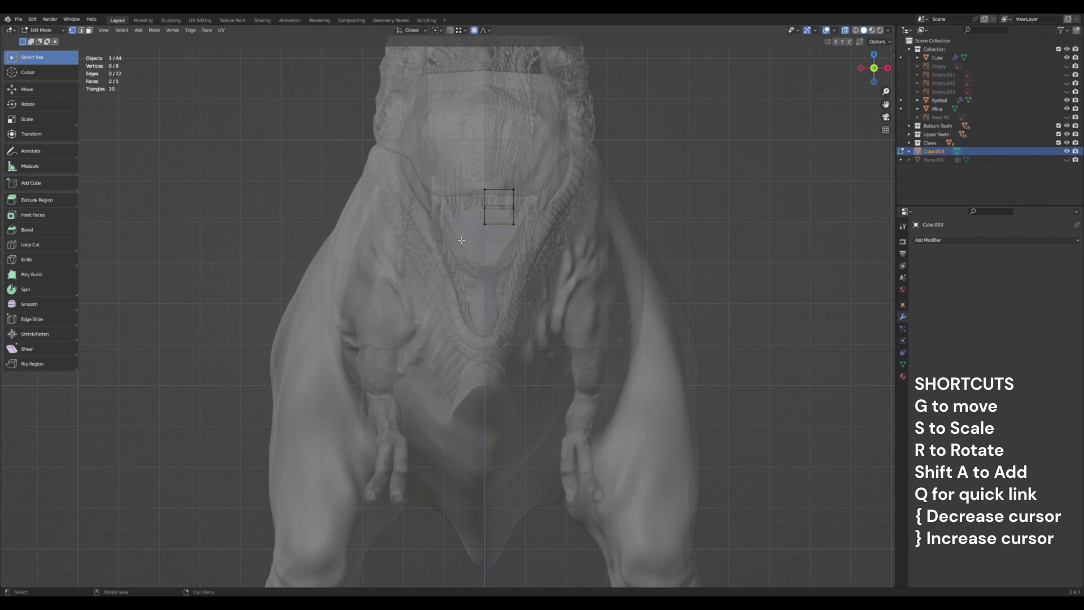
Return to Object Mode and add a Mirror modifier on the X axis with Clipping enabled to the half block.
key("Tab")
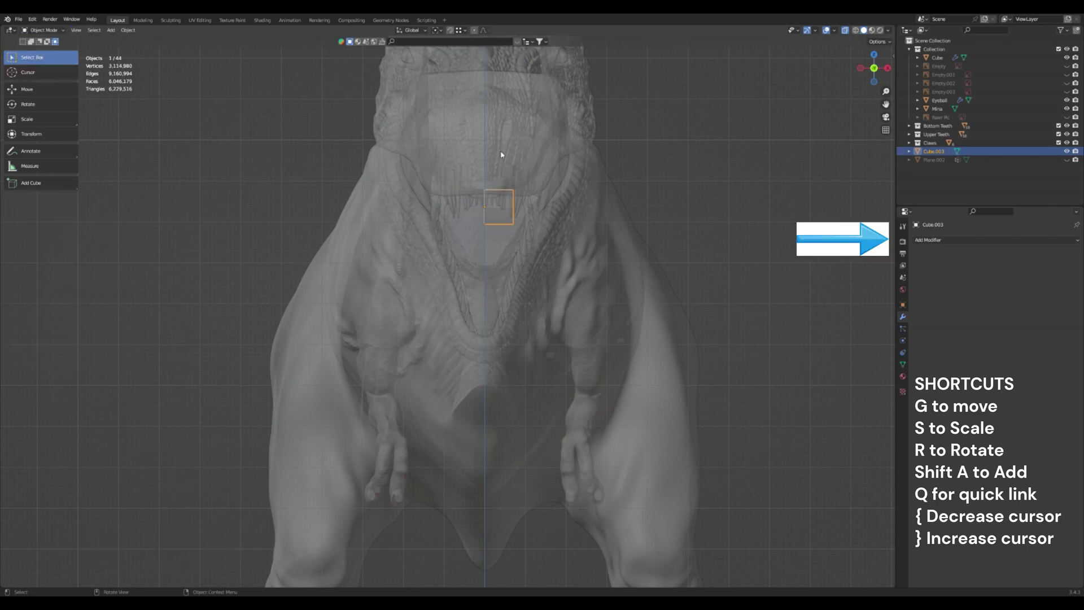
left_click(940, 240)
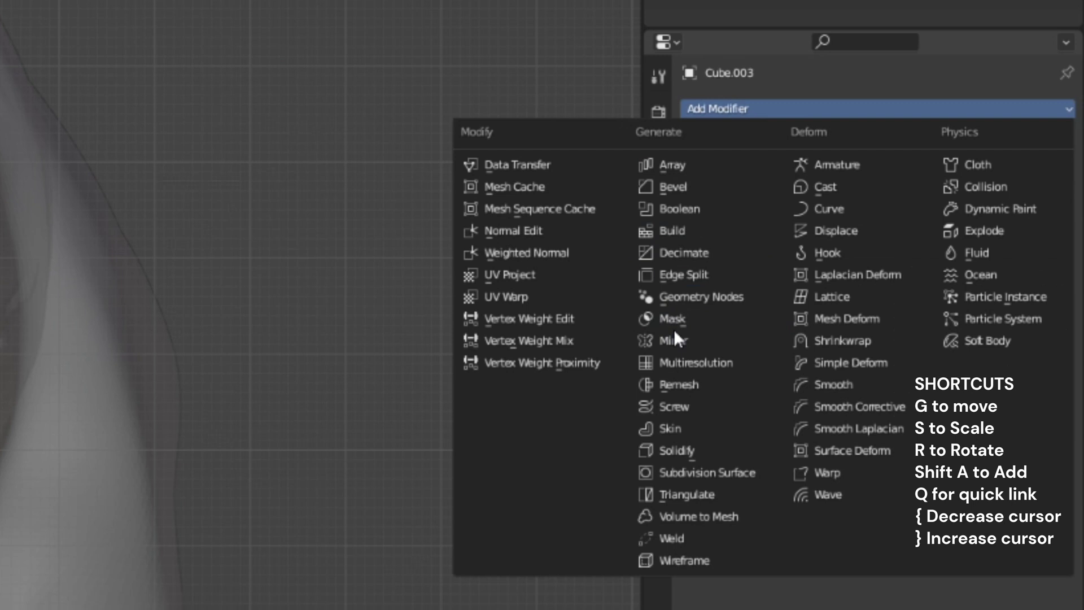
left_click(674, 338)
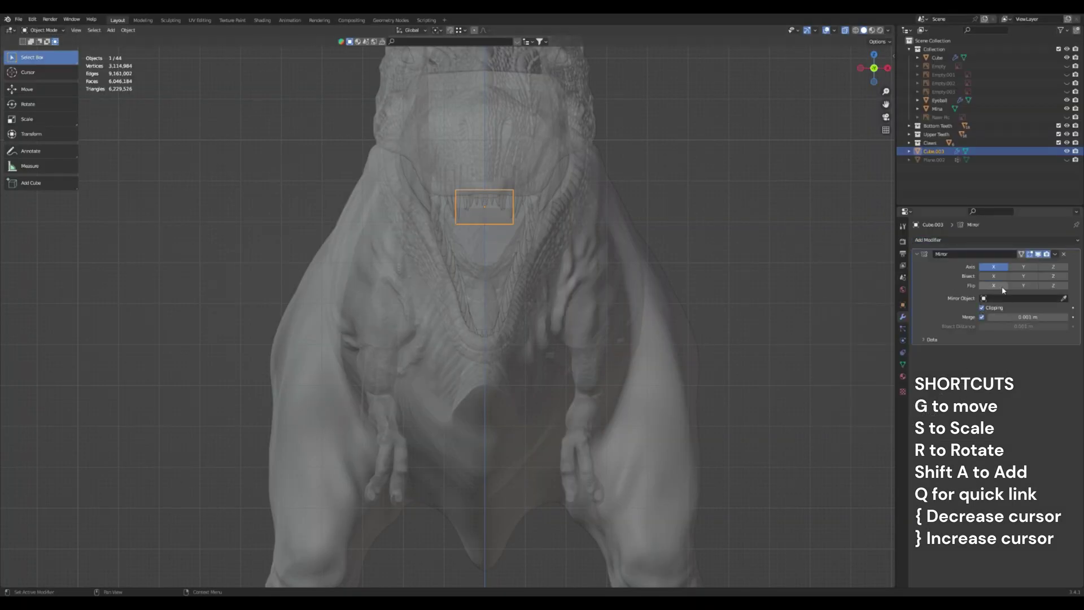
In Edit Mode with X-ray off, select the block's front face and lower it about 0.14 m with proportional editing disabled.
left_click(41, 30)
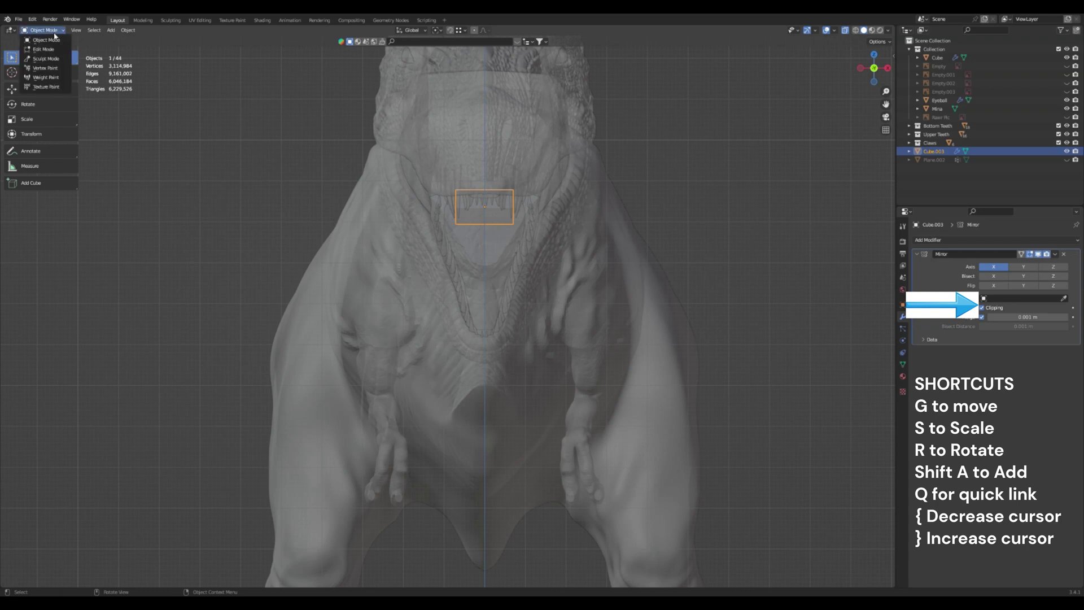
left_click(55, 49)
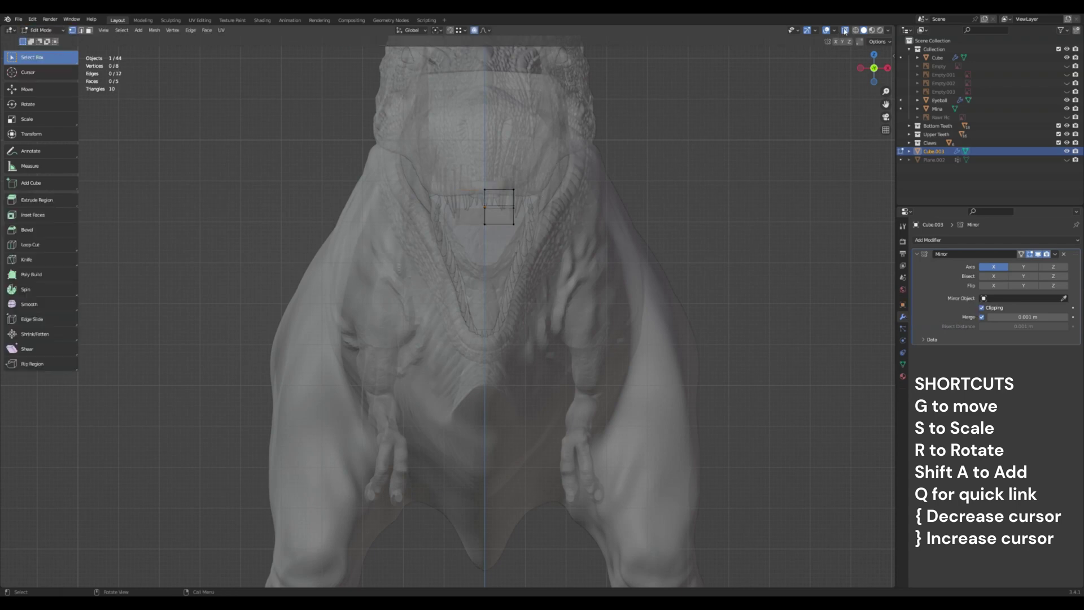
left_click(845, 30)
left_click(89, 30)
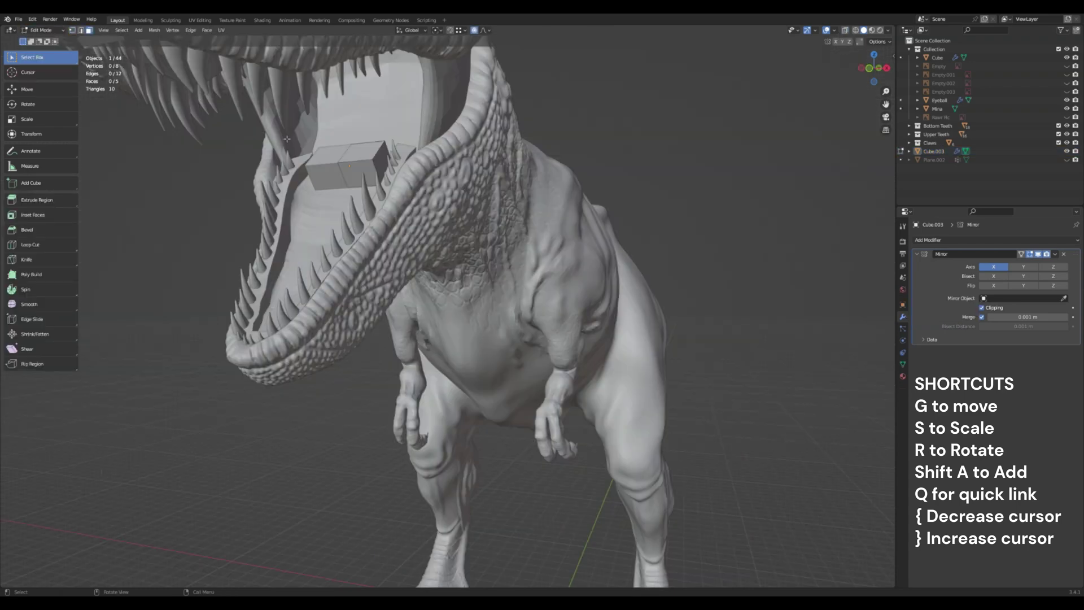
left_click(359, 174)
scroll(349, 241, "down", 3)
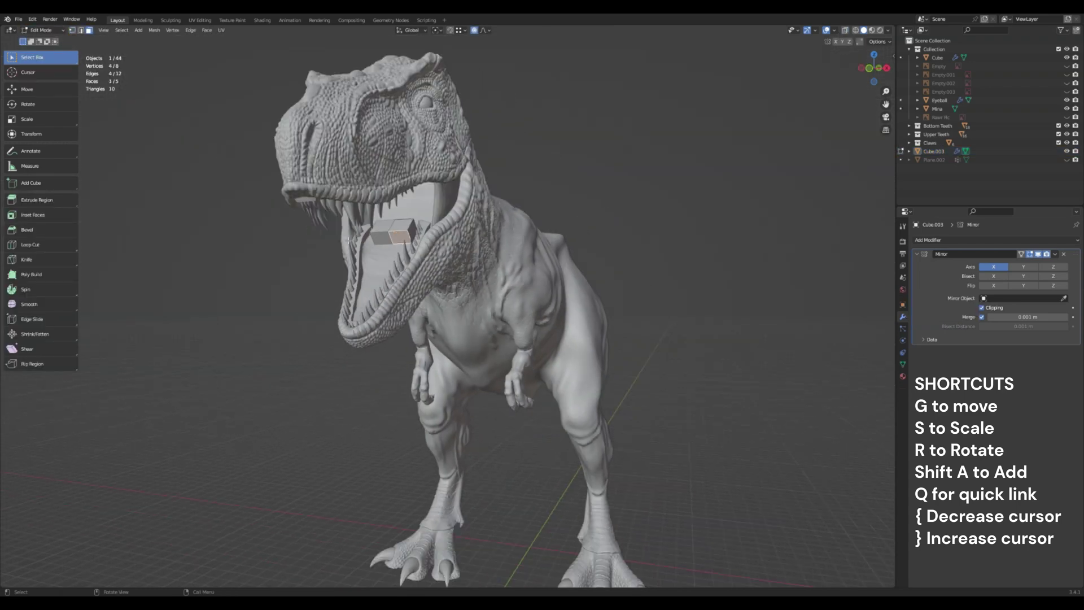
key("g")
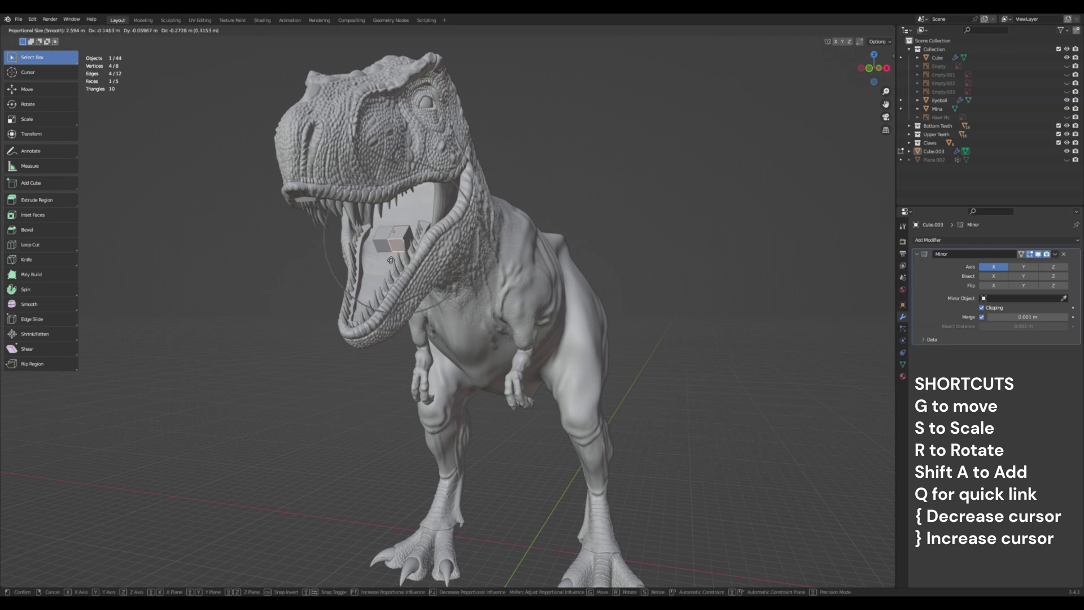
left_click(392, 255)
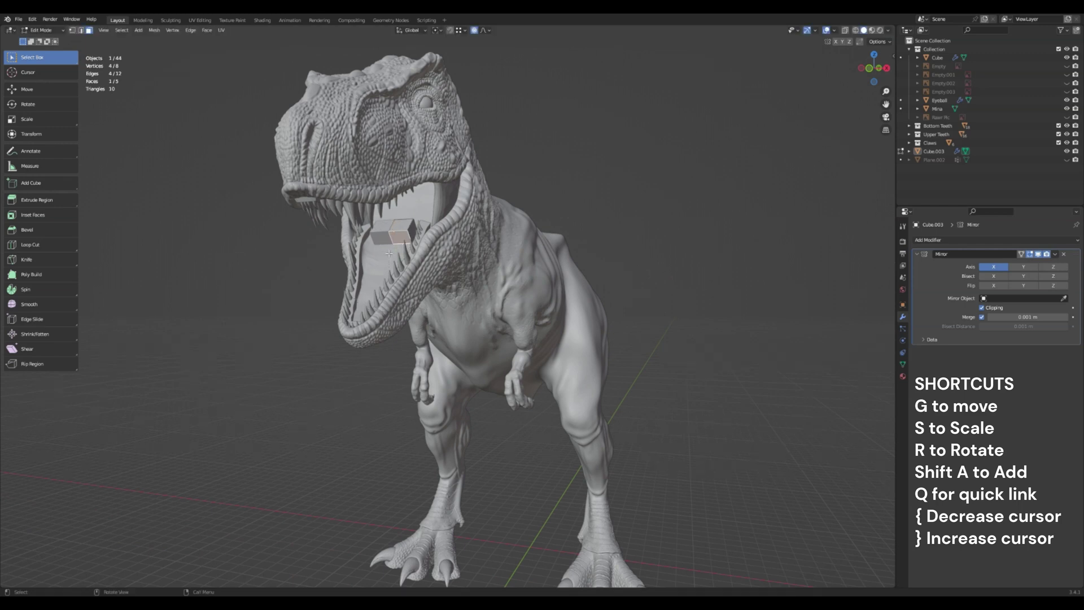
key("g")
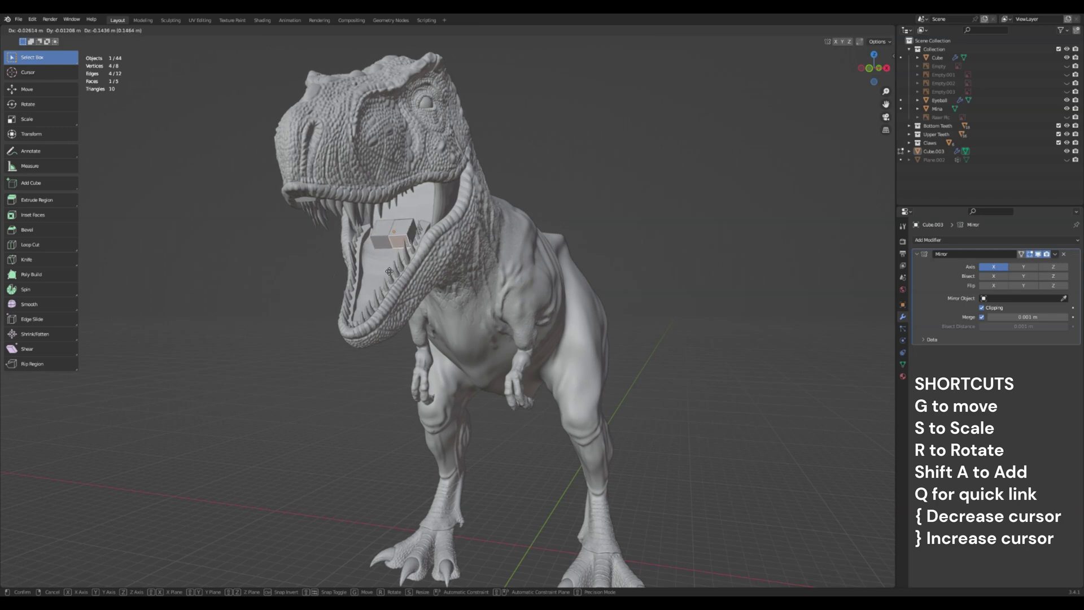
left_click(386, 271)
Extrude the block's front face about 3 m toward the front of the lower jaw.
key("e")
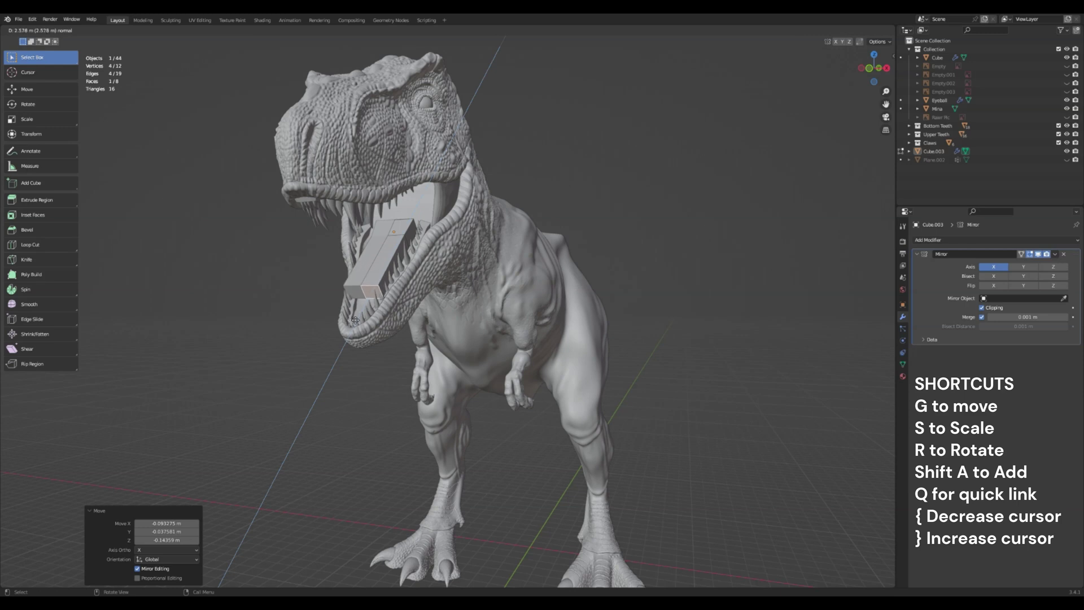
left_click(374, 336)
middle_click_drag(374, 336, 473, 349)
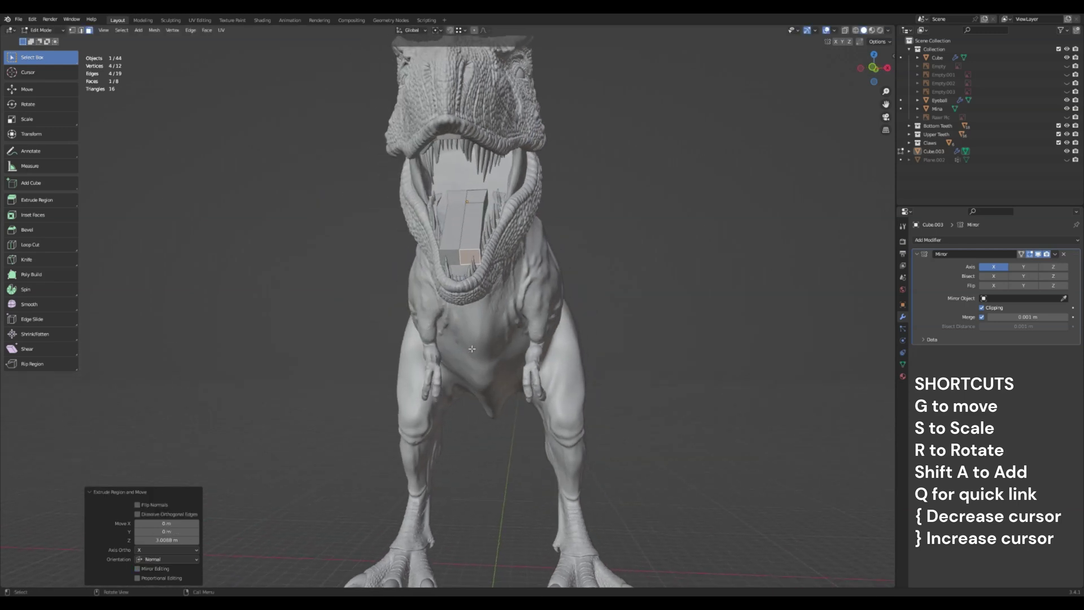
Scale the tongue's front face to about 0.52 and narrow it further along the X axis.
key("s")
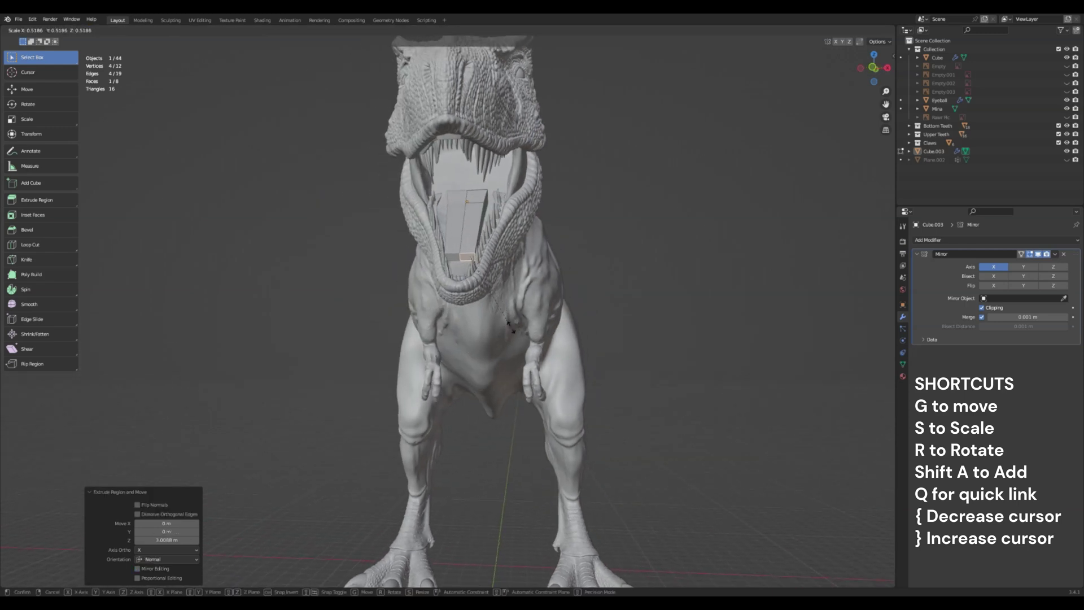
left_click(510, 326)
key("s")
key("x")
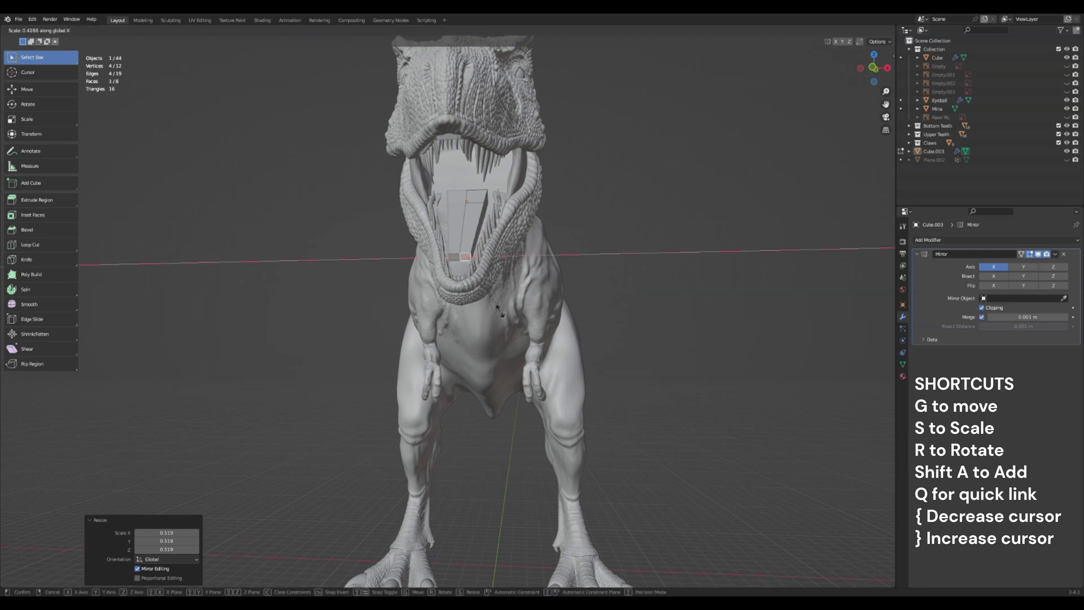
left_click(472, 274)
Select the outer side face at the tongue's rear and move it about 0.27 m outward and 0.52 m up.
scroll(472, 274, "up", 4)
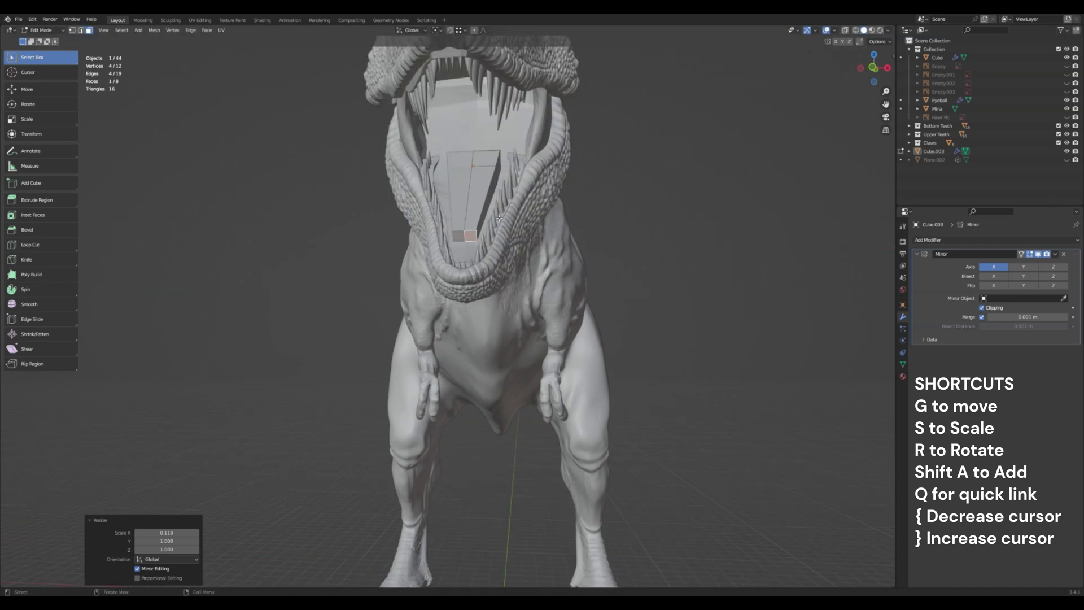
middle_click_drag(446, 193, 451, 218)
left_click(400, 206)
scroll(452, 218, "down", 1)
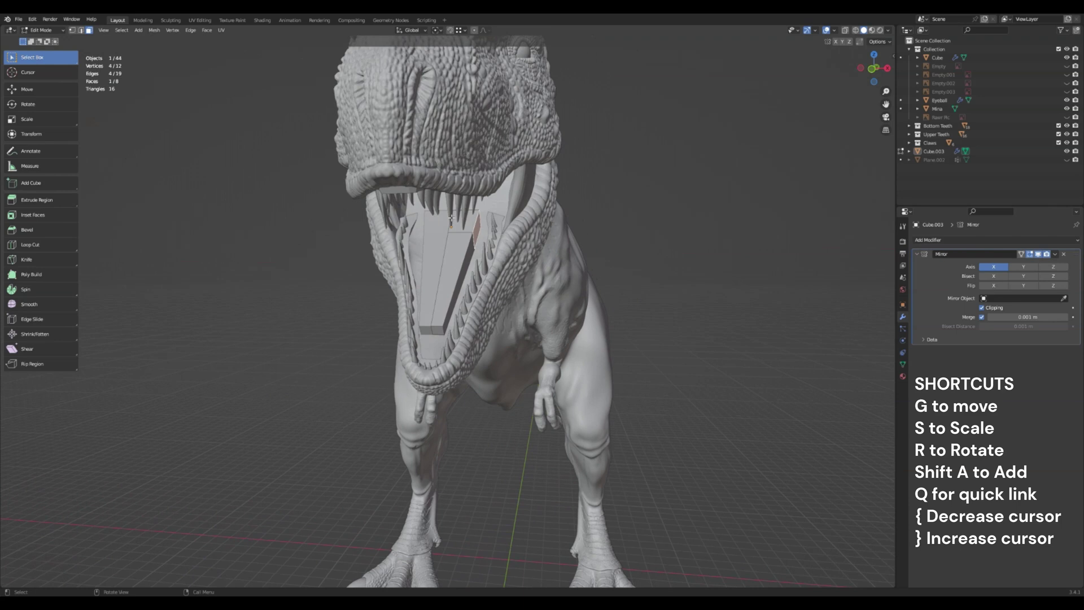
key("g")
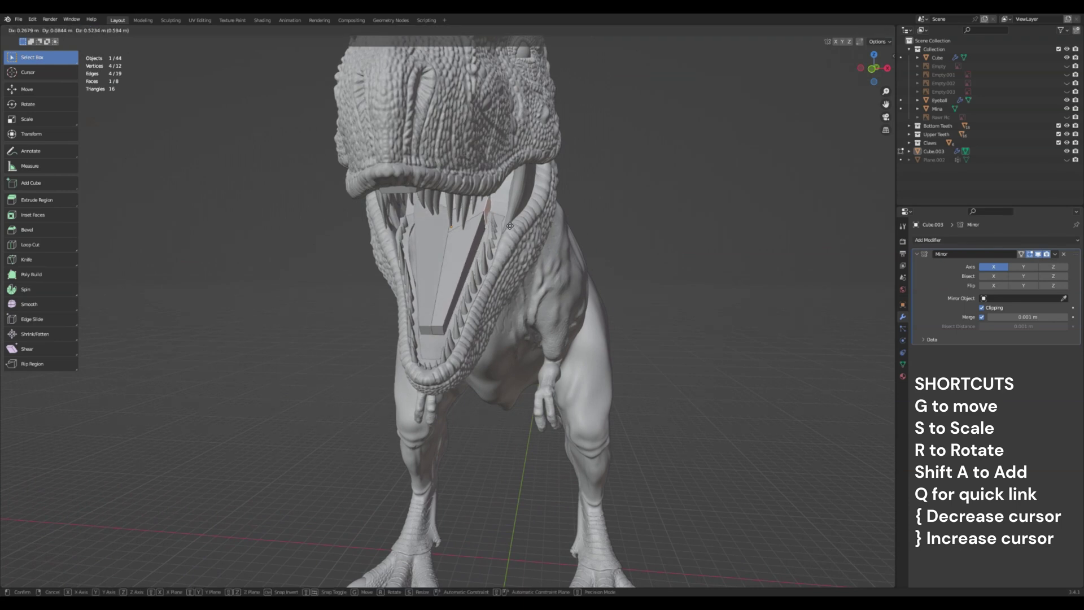
left_click(497, 237)
middle_click_drag(497, 237, 463, 258)
middle_click_drag(281, 254, 465, 198)
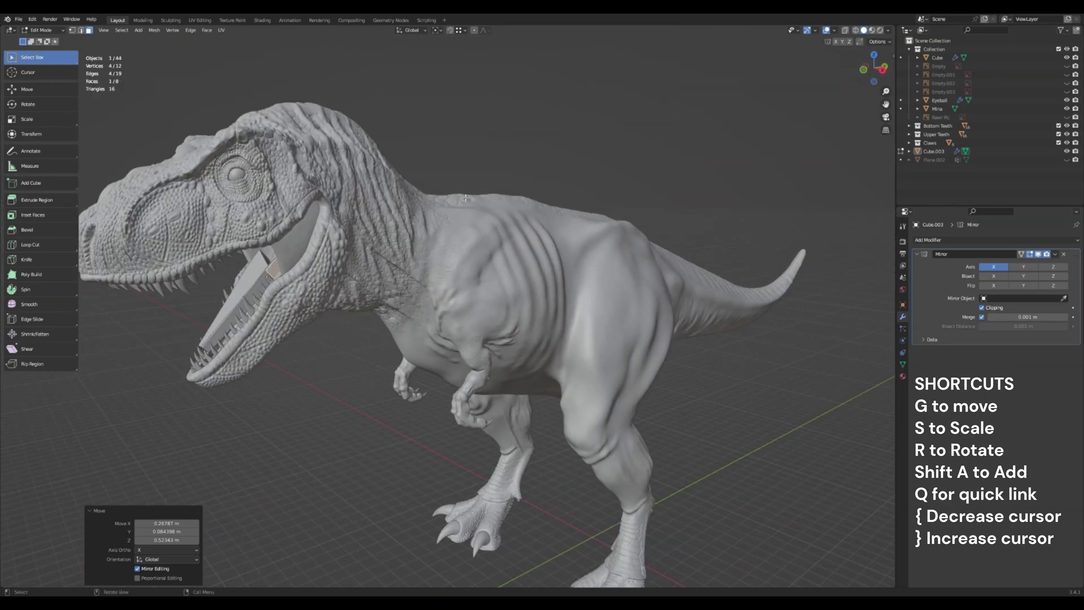
Hide the T-Rex body, upper and bottom teeth, claws, eyeball and Cube objects so only the tongue is shown.
left_click(1067, 108)
left_click(1067, 109)
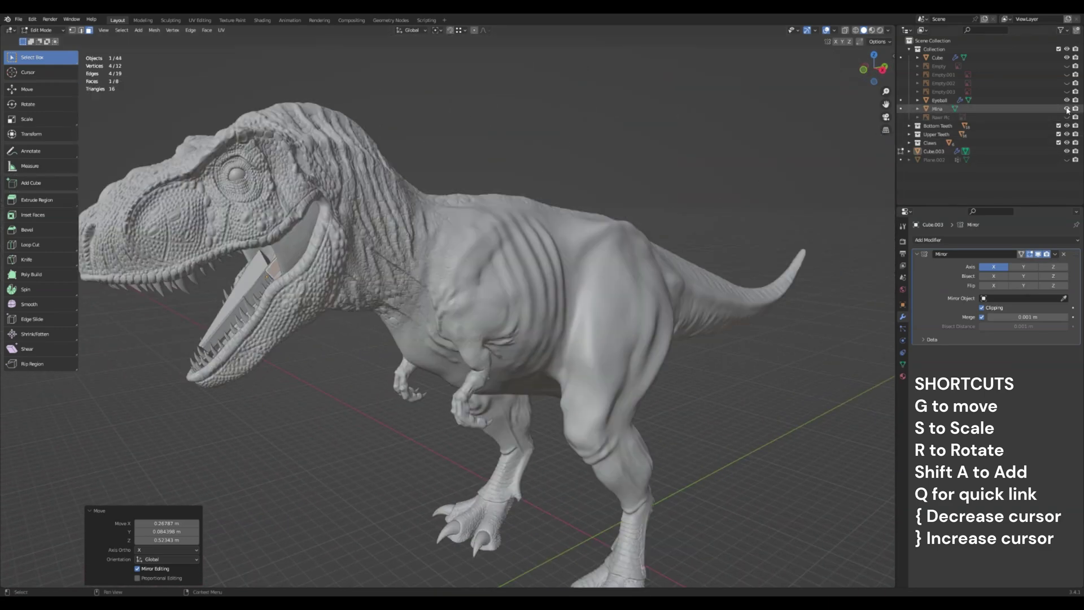
left_click(1067, 133)
left_click(1066, 125)
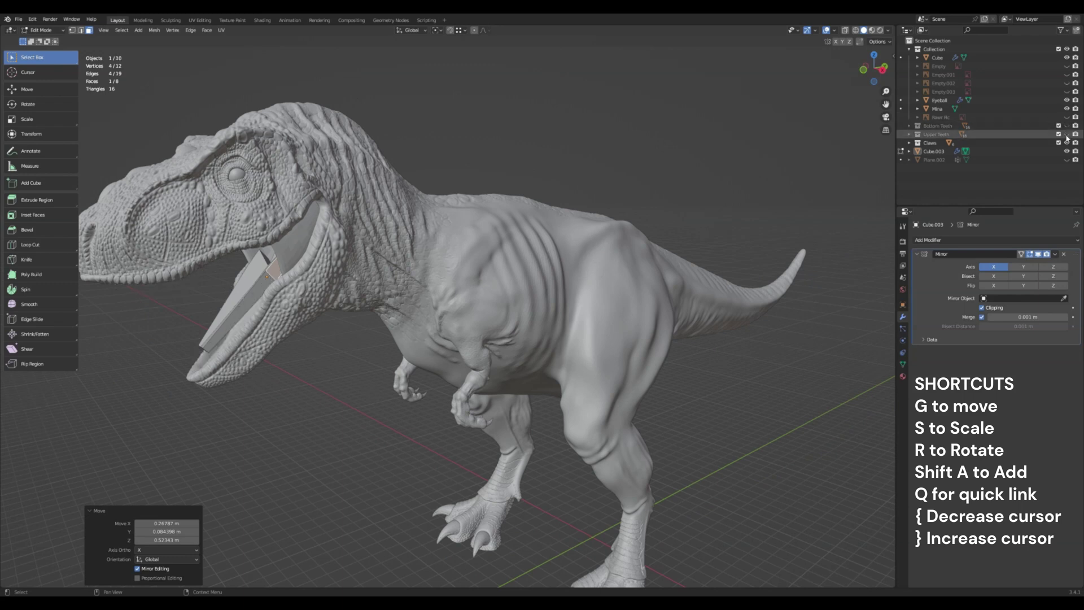
left_click(1067, 143)
left_click(1067, 108)
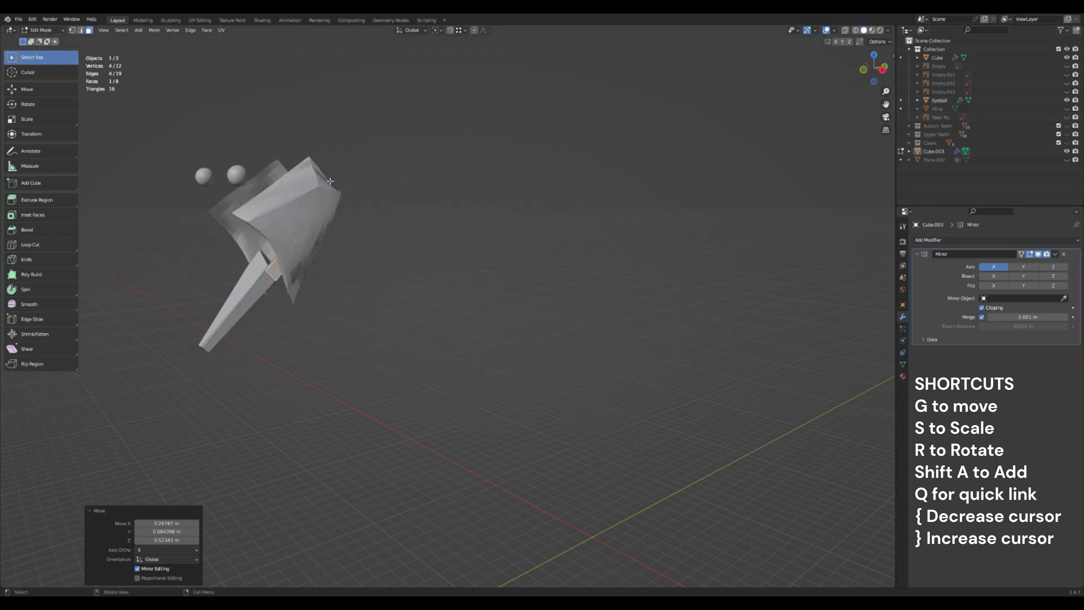
left_click(1067, 100)
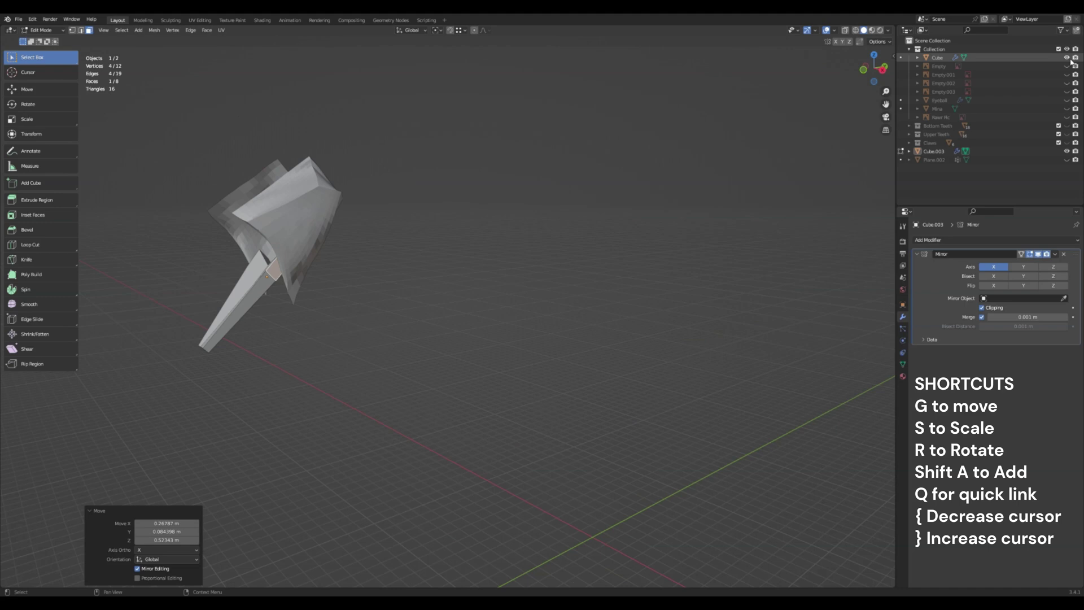
left_click(1066, 58)
Extrude the selected rear side face about 0.84 m and move it about 0.51 m along Y and 0.22 m down.
middle_click_drag(435, 230, 336, 294)
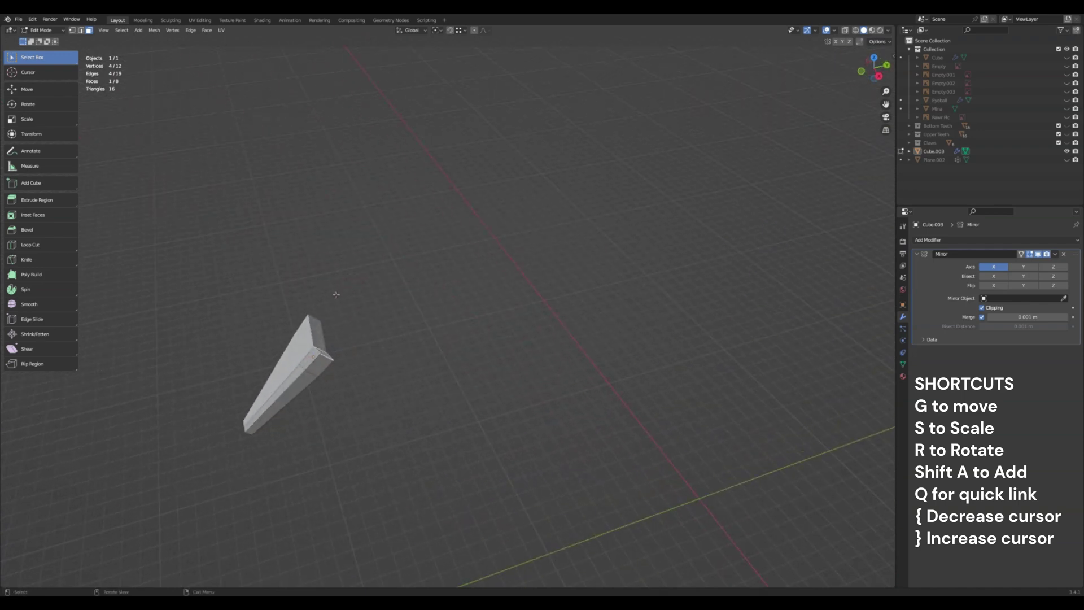
key("e")
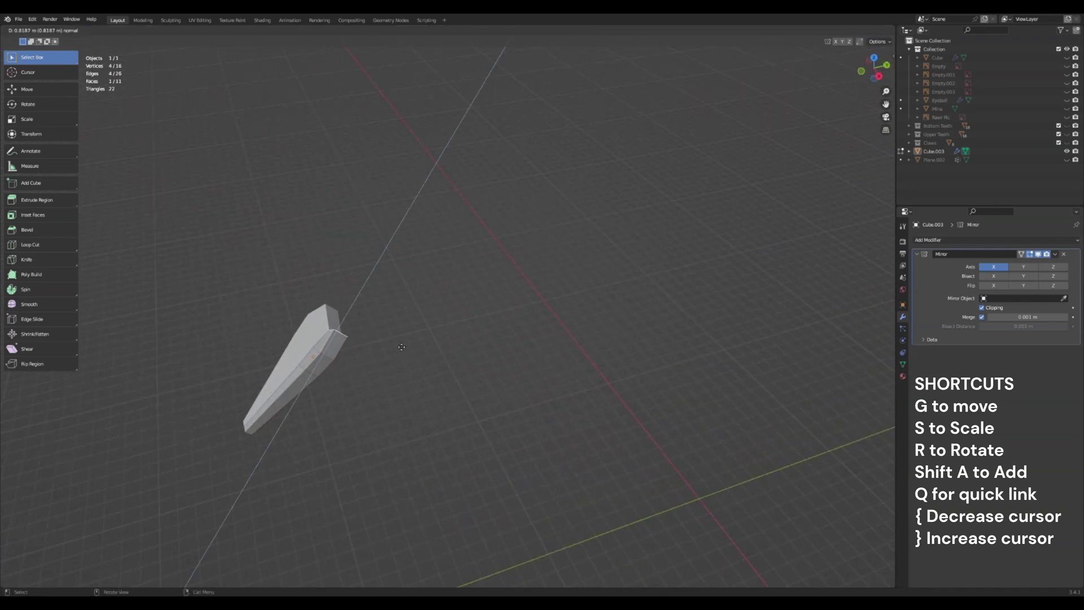
left_click(402, 347)
middle_click_drag(402, 347, 382, 310)
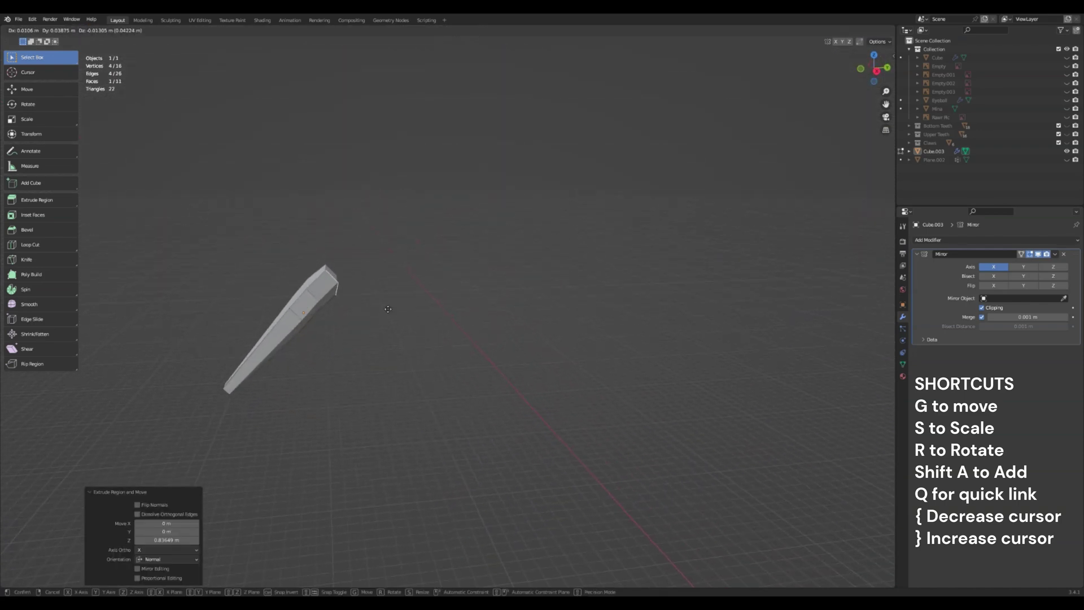
key("g")
left_click(397, 320)
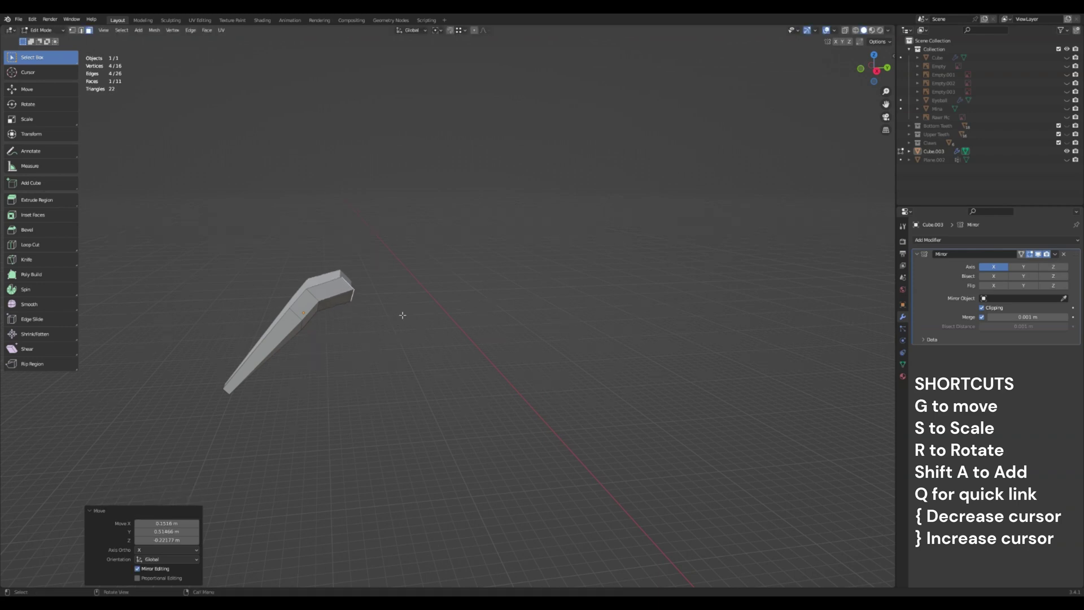
Show the T-Rex body and the Bottom Teeth collection again around the tongue.
middle_click_drag(398, 320, 399, 370)
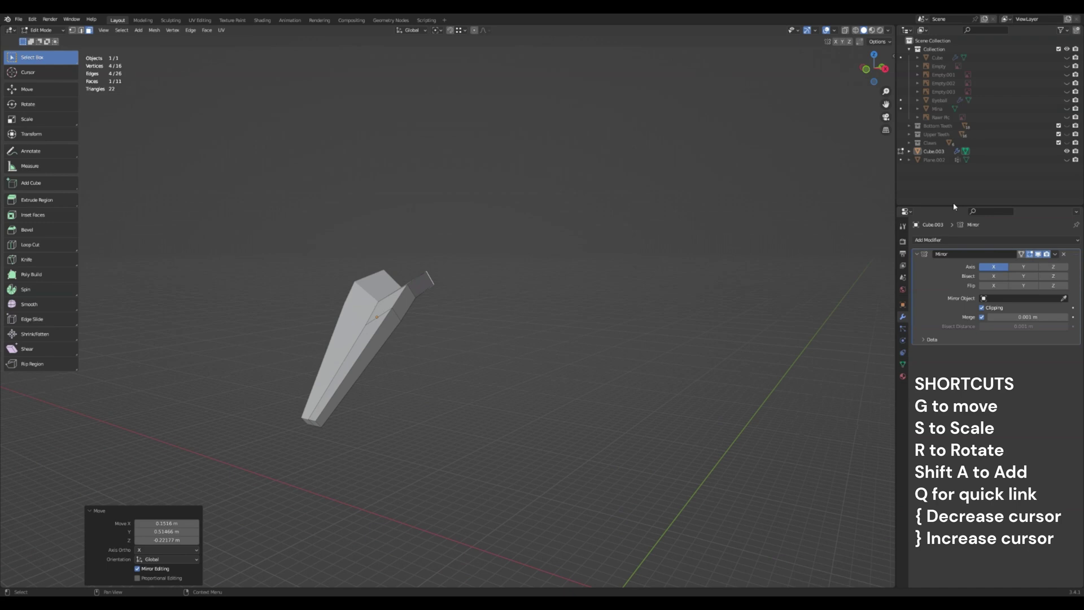
left_click(1067, 108)
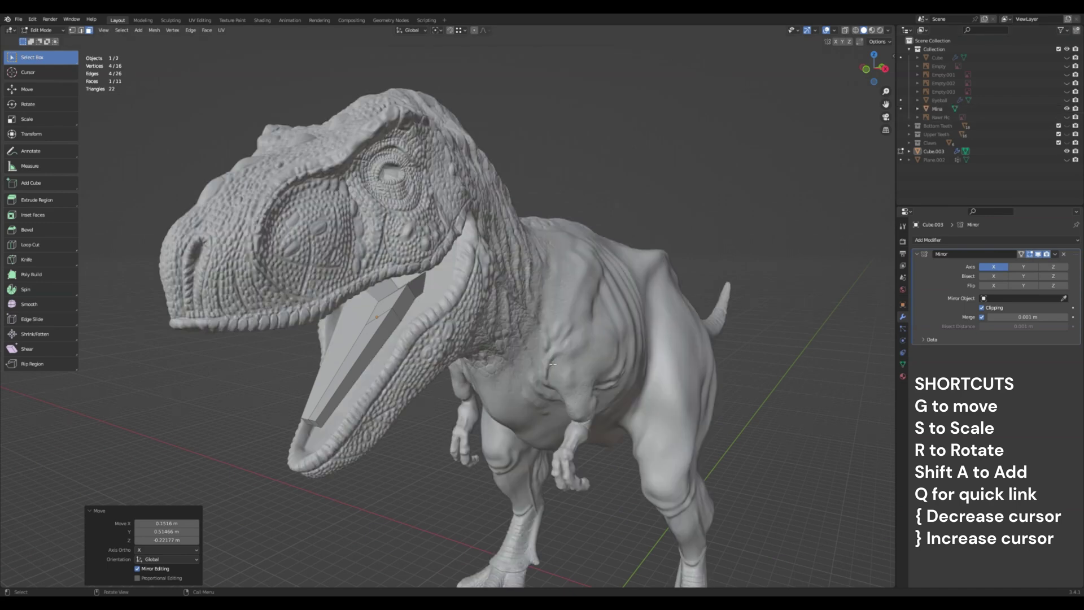
mouse_move(568, 372)
middle_mouse_down()
mouse_move(597, 348)
mouse_move(562, 352)
middle_mouse_up()
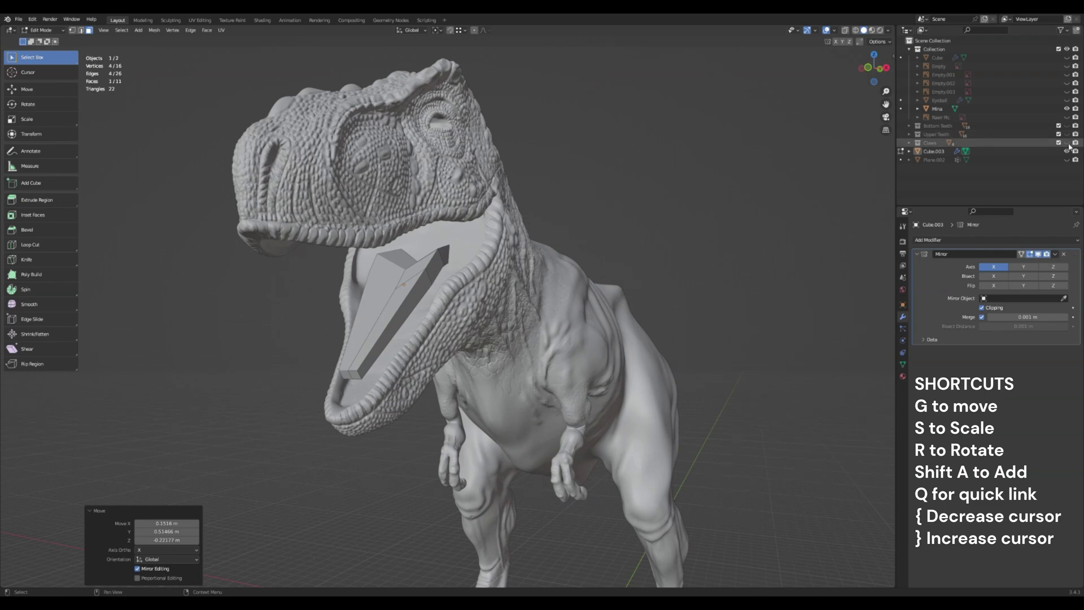
left_click(1067, 125)
mouse_move(546, 262)
middle_mouse_down()
mouse_move(576, 260)
mouse_move(525, 259)
mouse_move(575, 260)
mouse_move(528, 272)
middle_mouse_up()
scroll(524, 274, "up", 3)
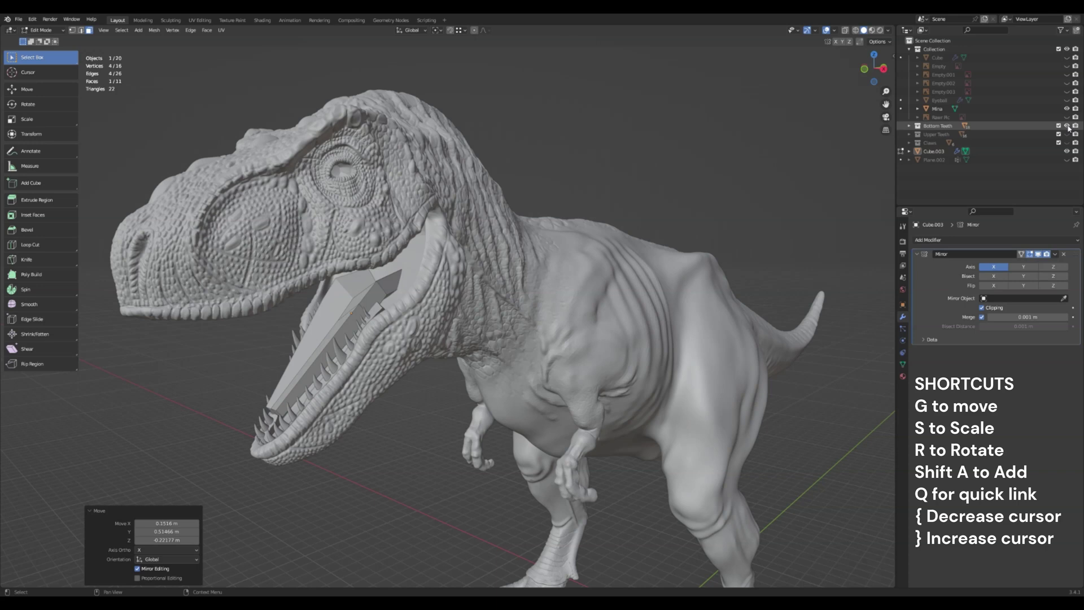
Add seven evenly spaced loop cuts across the tongue's long section, plus one more single loop cut.
middle_click_drag(396, 313, 418, 315)
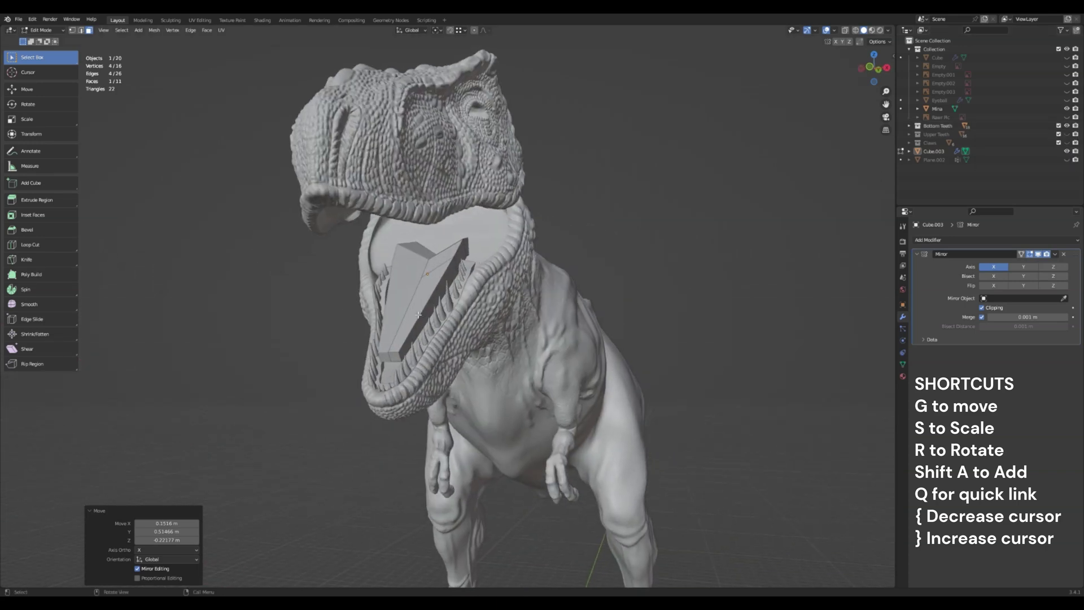
key("ctrl+r")
scroll(417, 312, "up", 4)
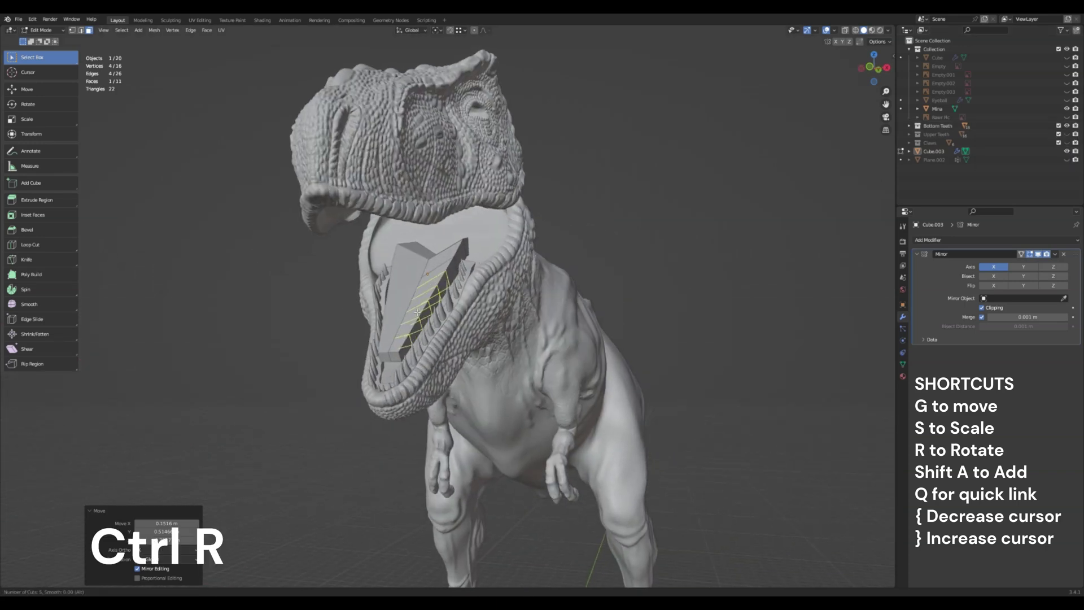
left_click(417, 311)
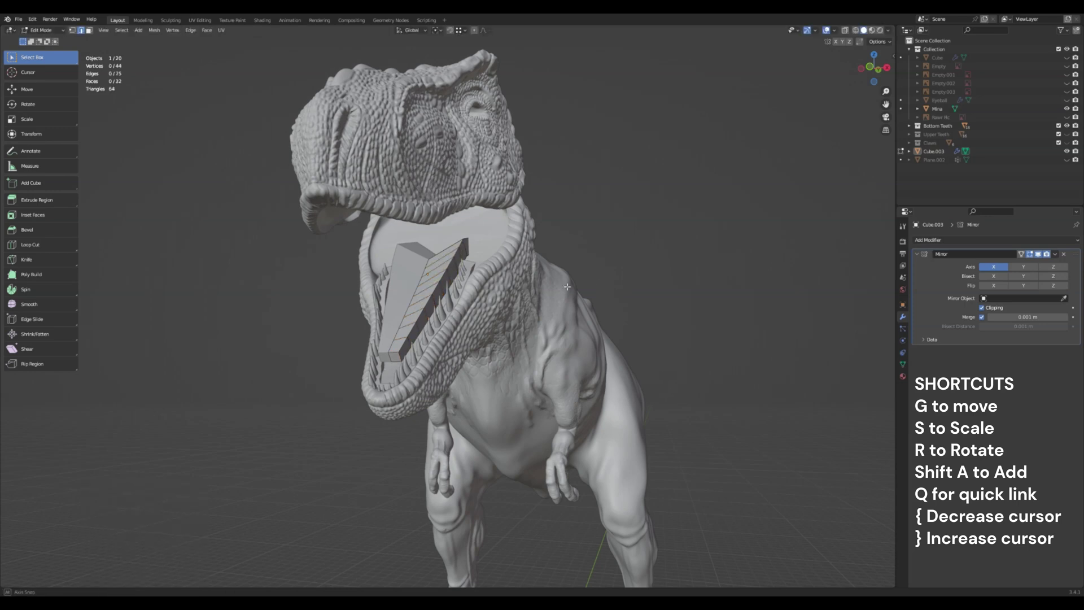
middle_click_drag(462, 253, 487, 305)
key("ctrl+r")
left_click(389, 302)
left_click(389, 303)
left_click(484, 303)
Add four centered loop cuts running lengthwise along the half tongue and clear the selection.
key("ctrl+r")
scroll(487, 306, "up", 3)
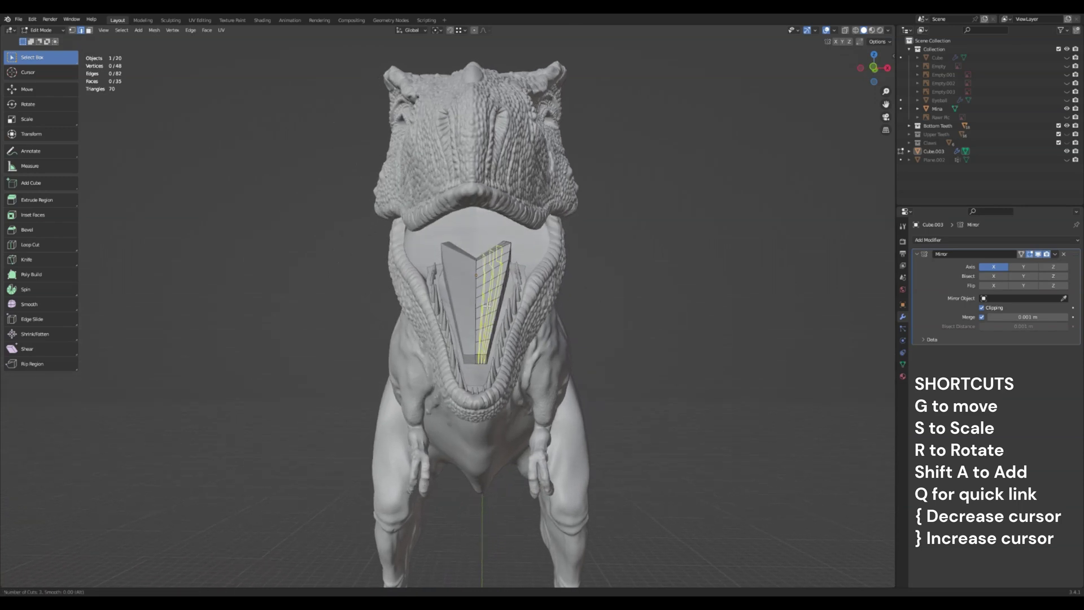
left_click(487, 305)
right_click(486, 306)
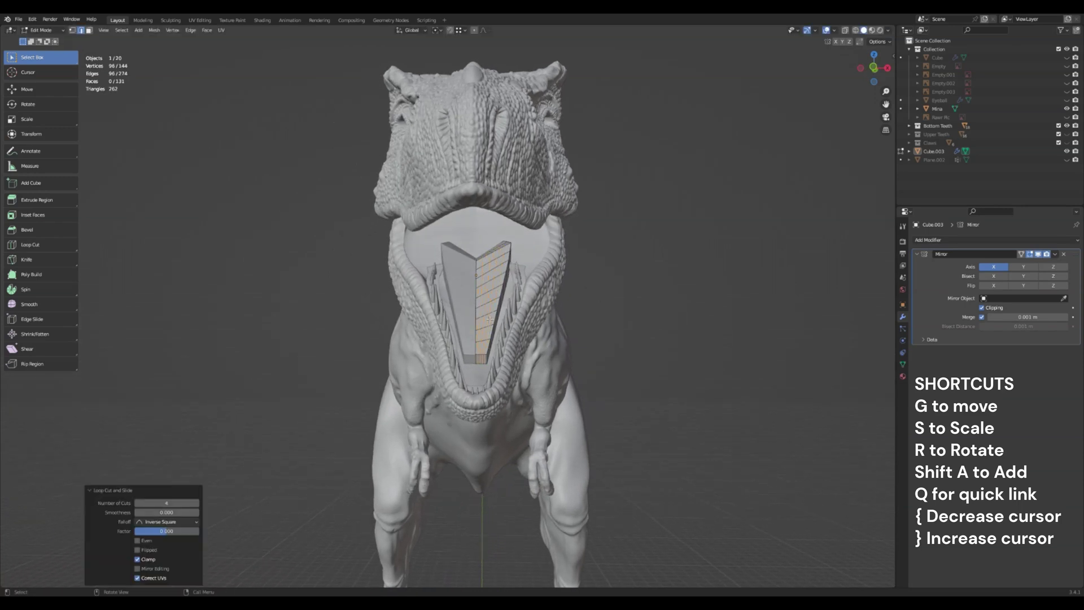
left_click(758, 360)
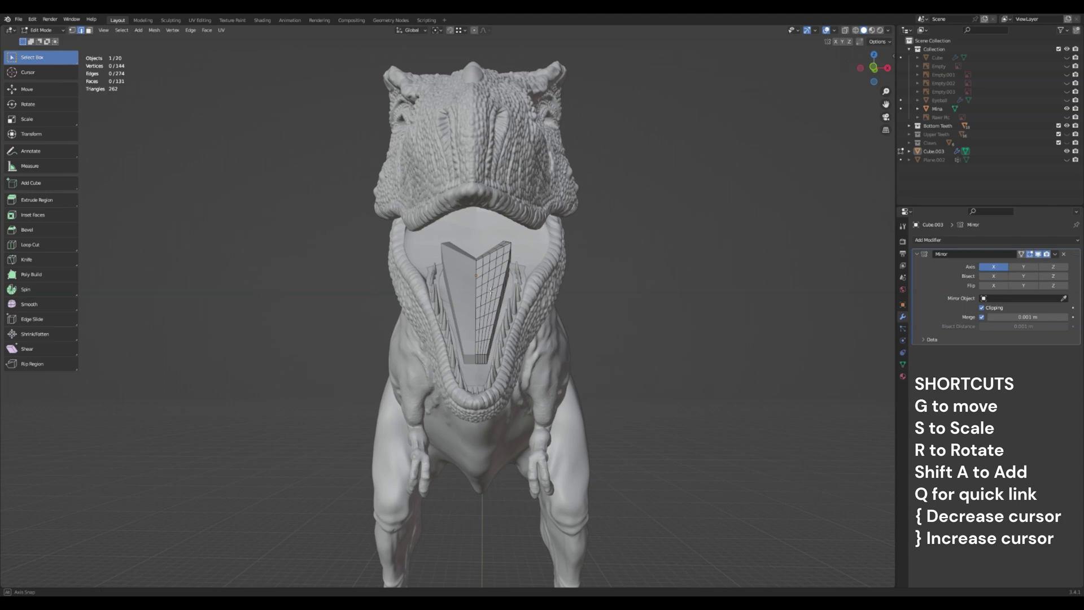
Select the whole half-tongue mesh and subdivide it with one cut.
middle_click_drag(491, 290, 472, 264)
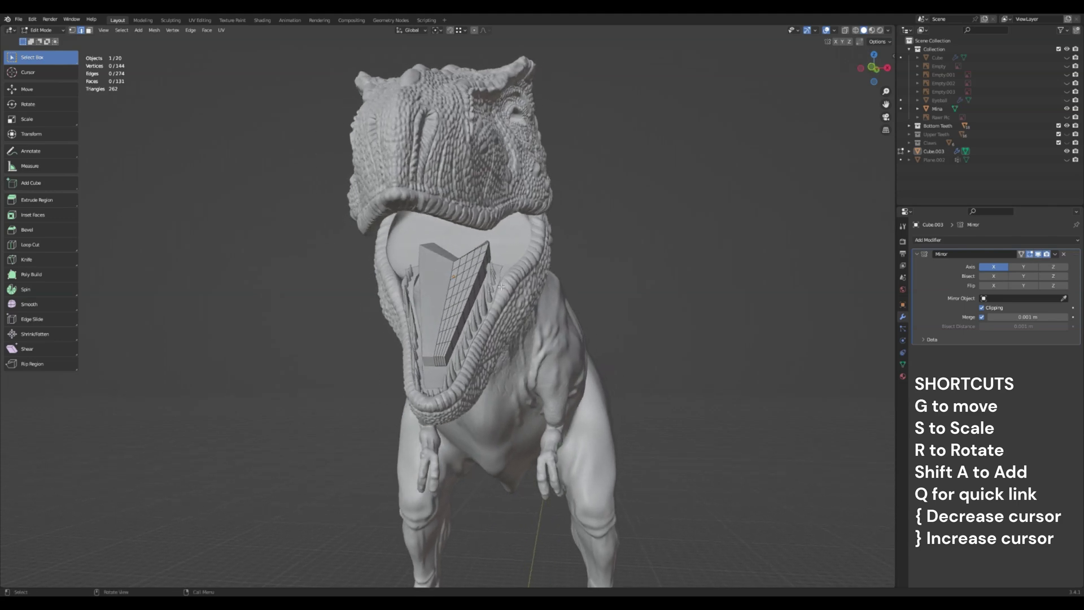
key("a")
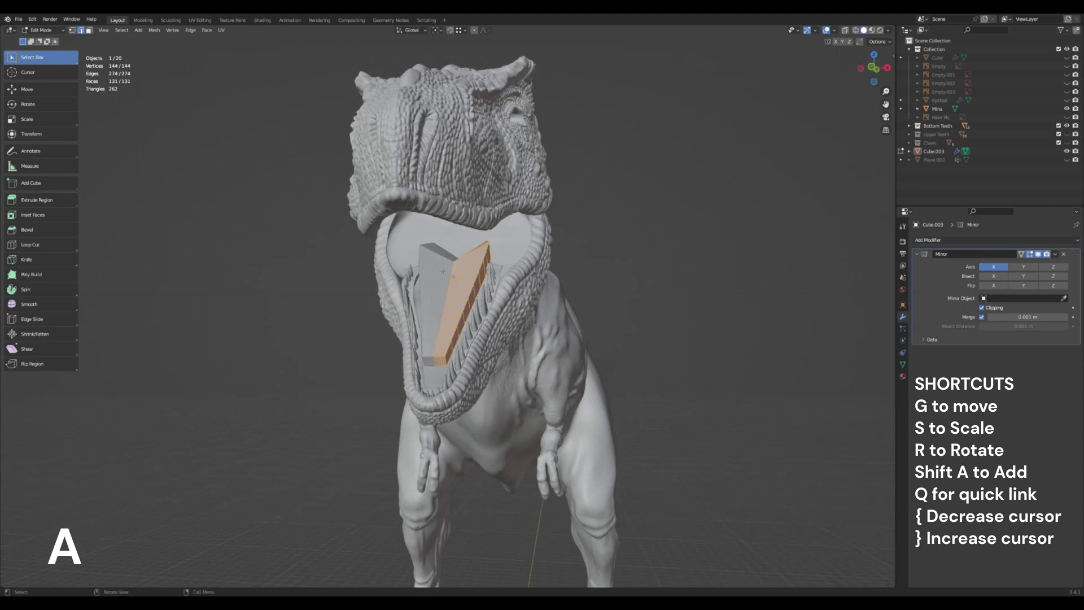
right_click(443, 271)
left_click(442, 264)
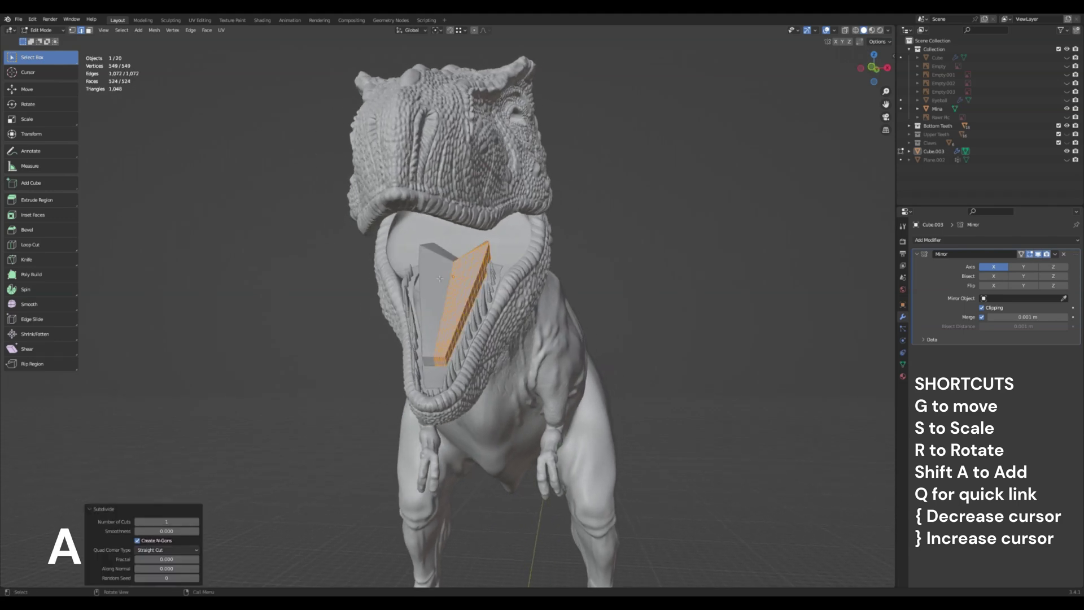
left_click(654, 326)
Switch the tongue to Sculpt Mode and choose the Draw brush.
mouse_move(493, 274)
middle_mouse_down()
mouse_move(418, 276)
mouse_move(483, 275)
middle_mouse_up()
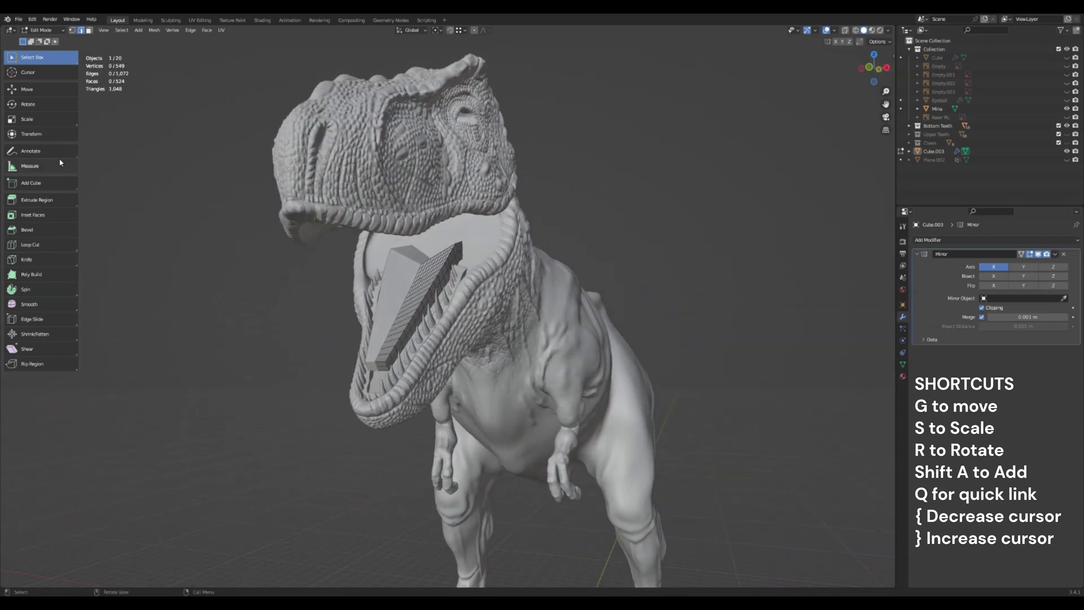
left_click(42, 30)
left_click(54, 63)
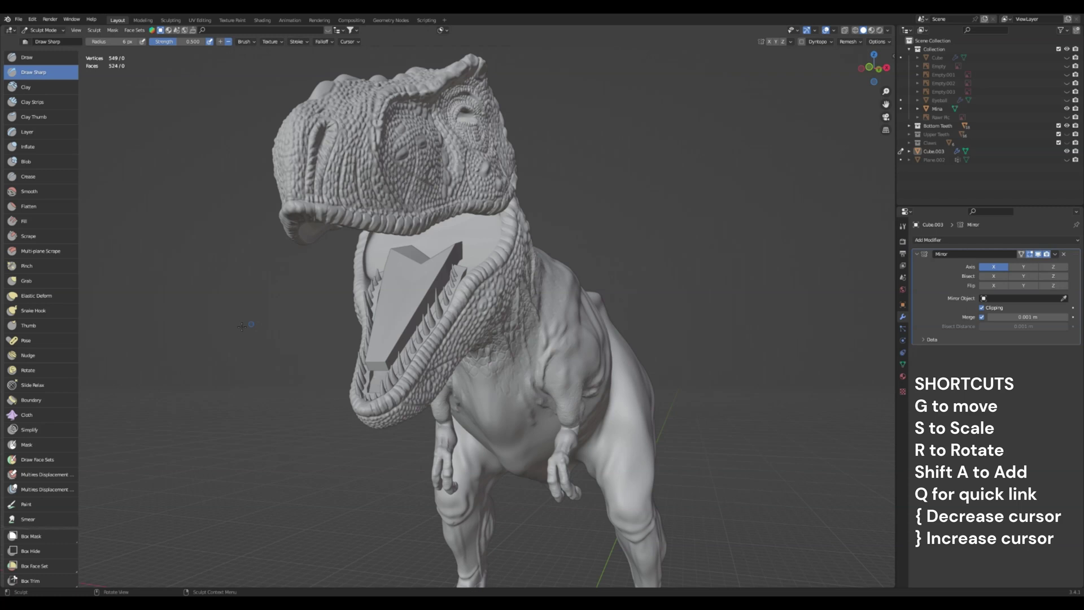
left_click(55, 61)
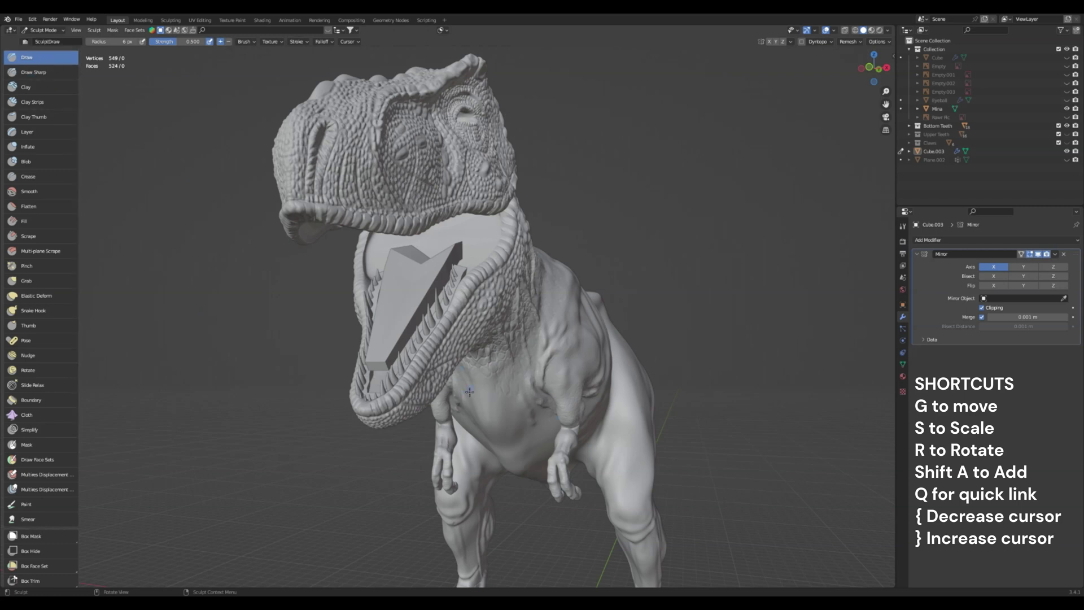
Set the brush radius to 28 px and sculpt the tongue to soften its surface and round its front tip.
middle_click_drag(427, 383, 426, 328, "ctrl")
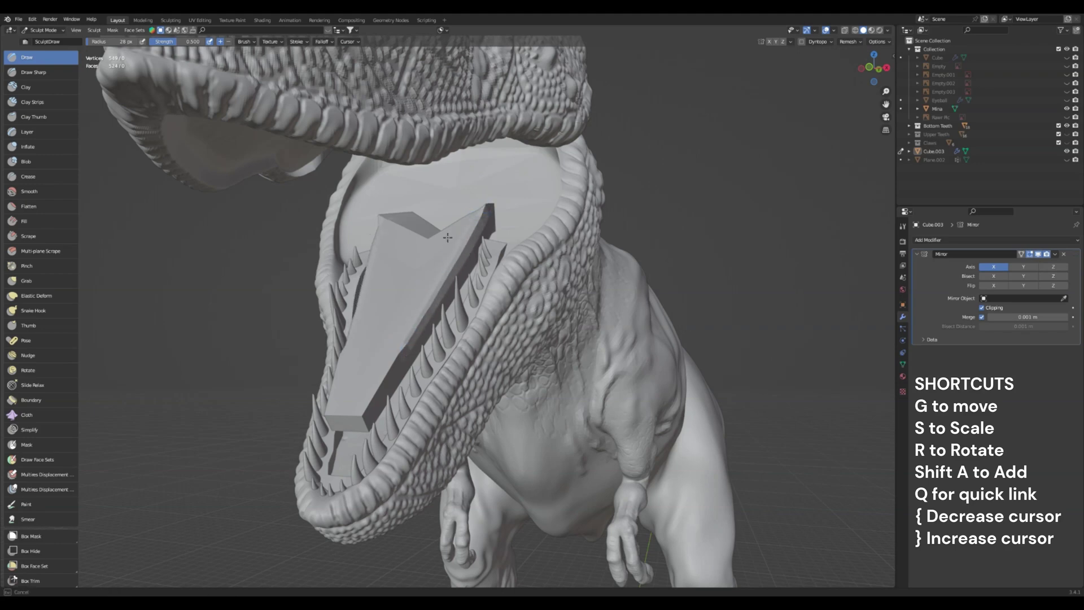
middle_click_drag(448, 227, 479, 243)
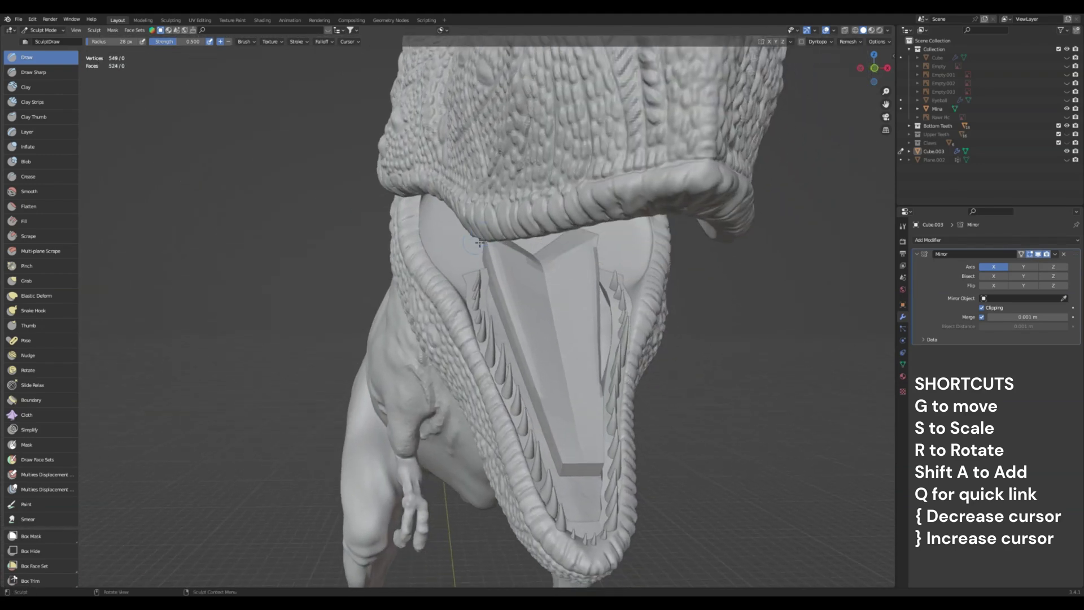
middle_click_drag(570, 260, 378, 393)
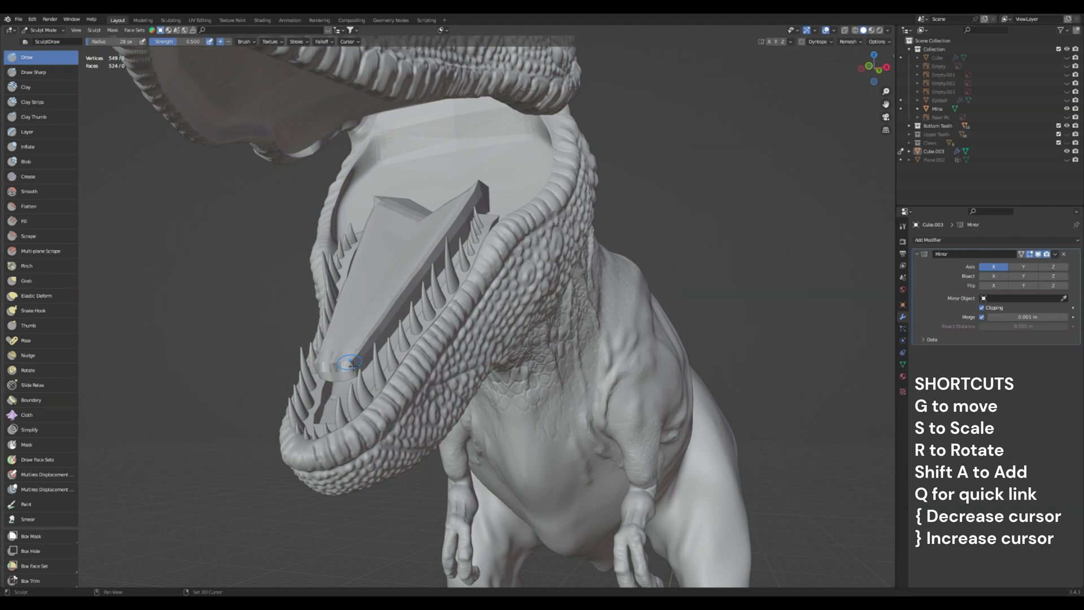
Apply the tongue's Mirror modifier and continue sculpting with X-axis symmetry enabled.
left_click(1056, 255)
left_click(1018, 264)
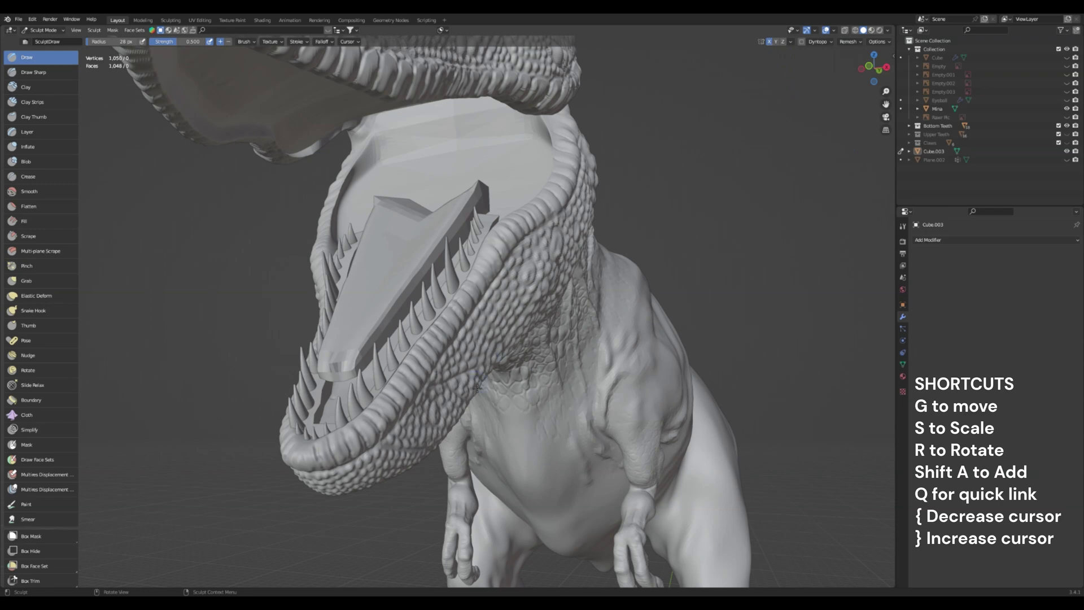
left_click_drag(364, 353, 366, 351)
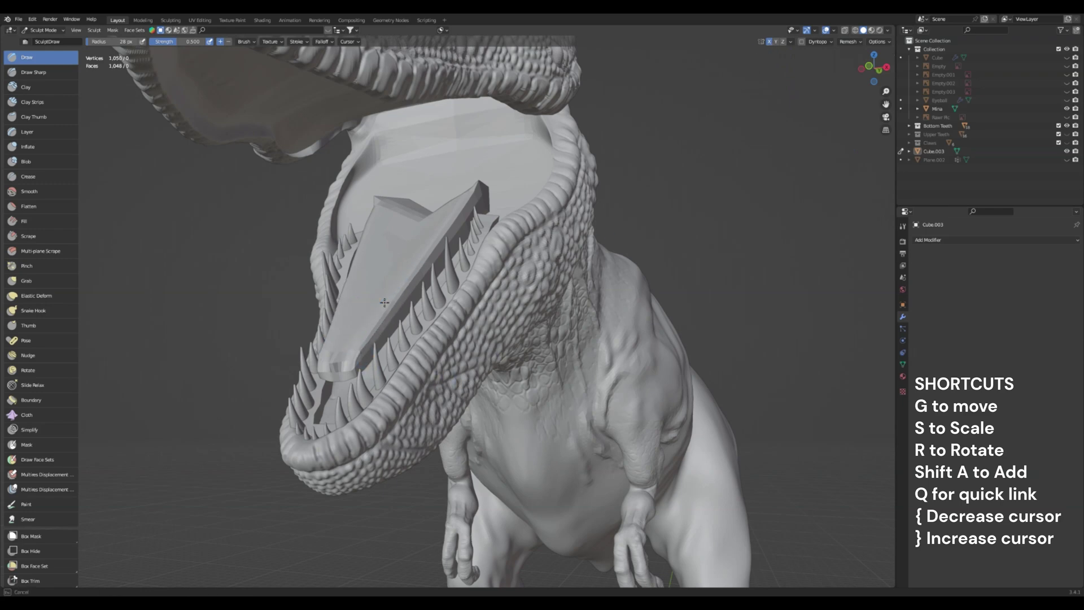
Sculpt the tongue's sides and rear corners symmetrically from several angles to soften the hard edges.
middle_click_drag(412, 226, 508, 246)
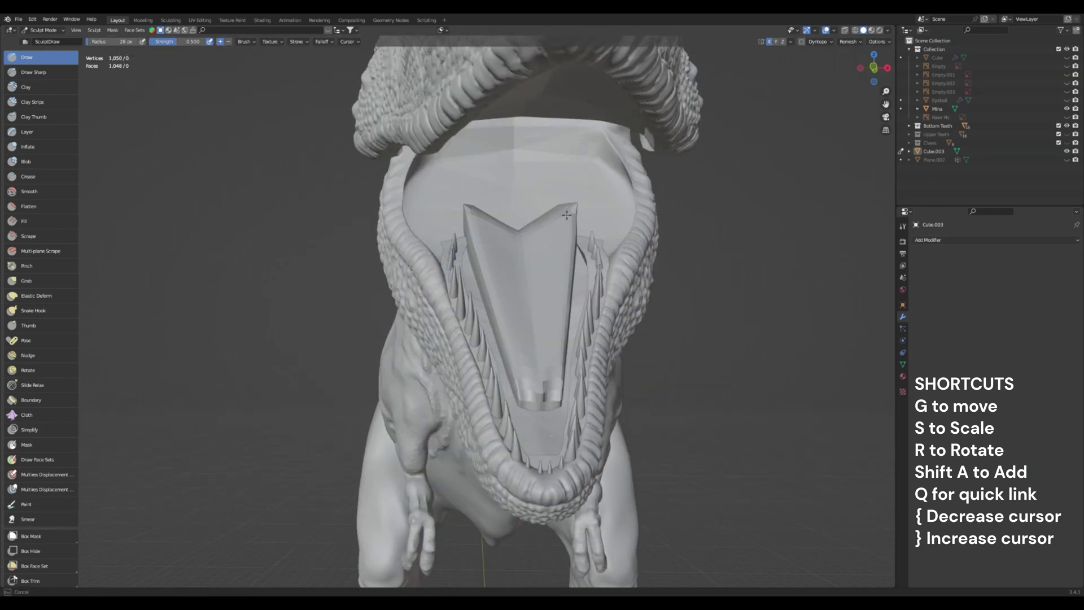
middle_click_drag(571, 212, 422, 231)
left_click_drag(421, 231, 405, 246)
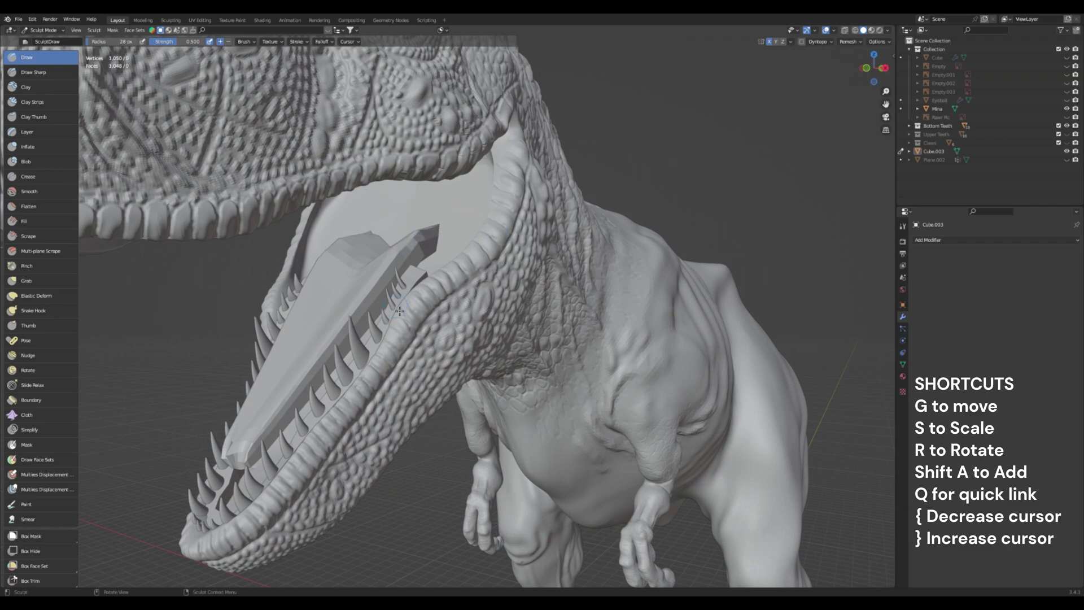
mouse_move(399, 313)
middle_mouse_down()
mouse_move(416, 328)
mouse_move(596, 272)
middle_mouse_up()
key("g")
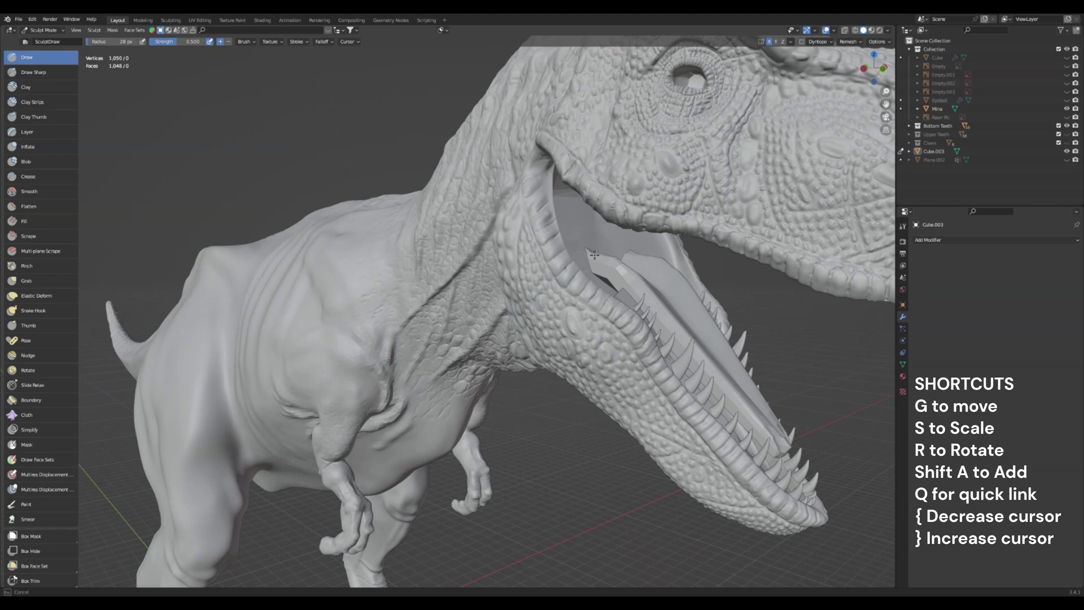
mouse_move(567, 327)
middle_mouse_down()
mouse_move(497, 293)
mouse_move(493, 327)
middle_mouse_up()
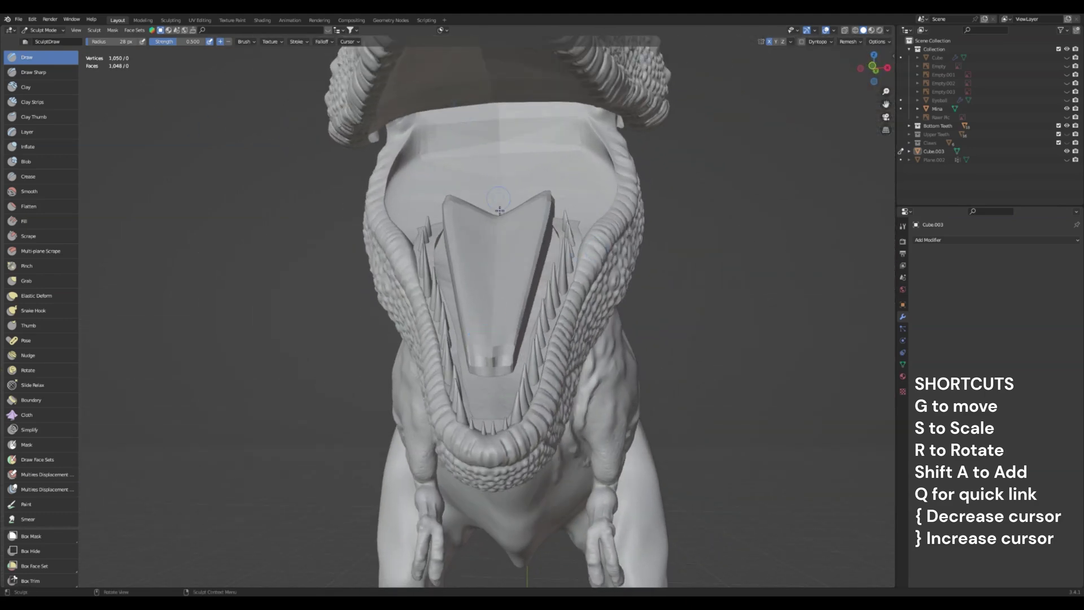
Switch the tongue to Edit Mode, select the entire mesh and subdivide it with one cut.
left_click(47, 31)
left_click(40, 50)
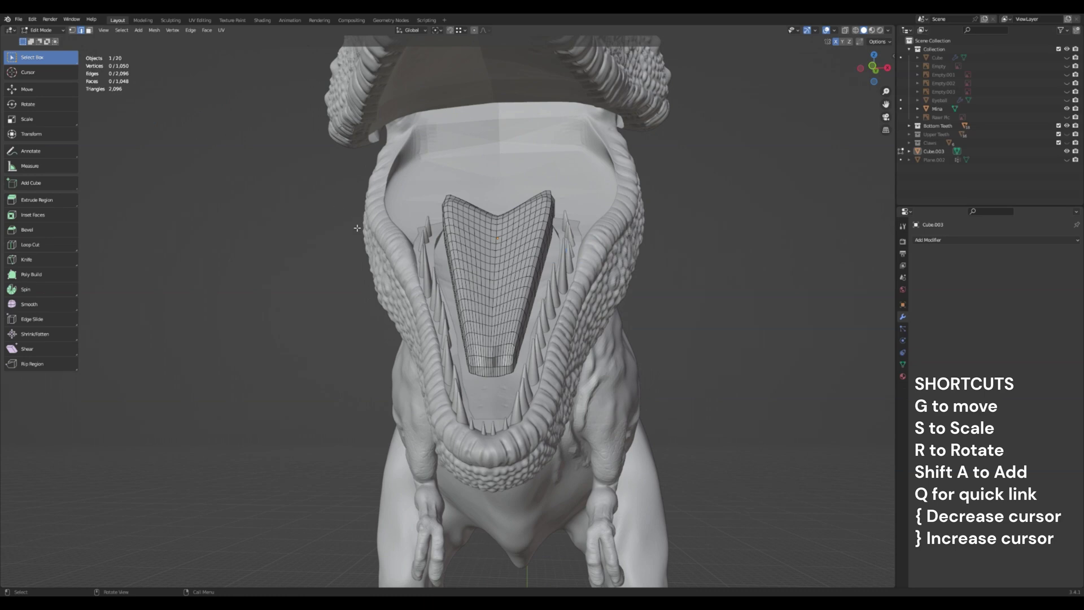
key("a")
right_click(488, 283)
left_click(487, 282)
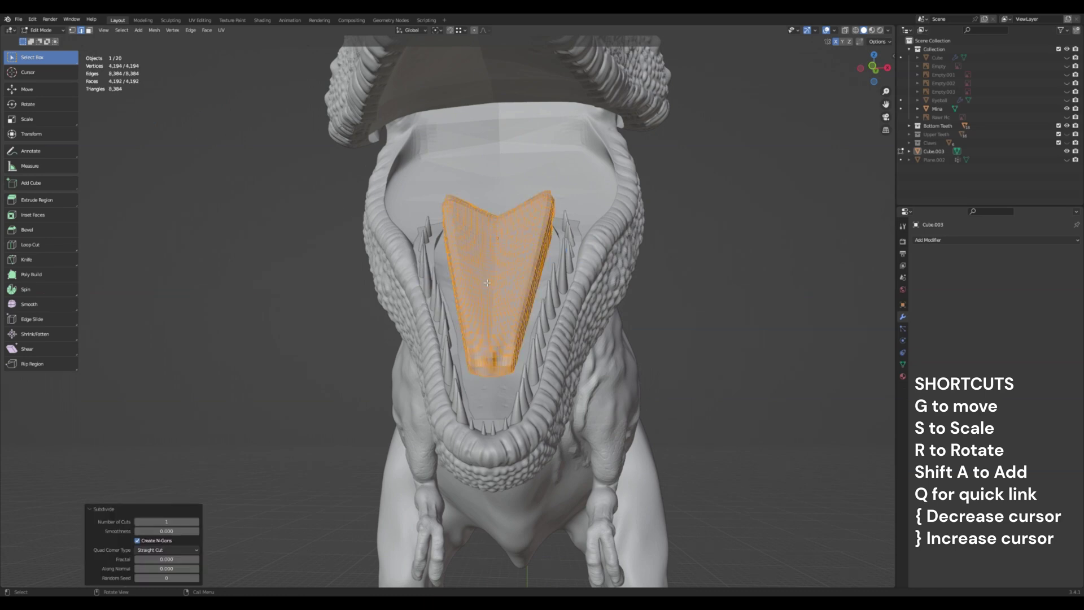
middle_click_drag(491, 280, 466, 301)
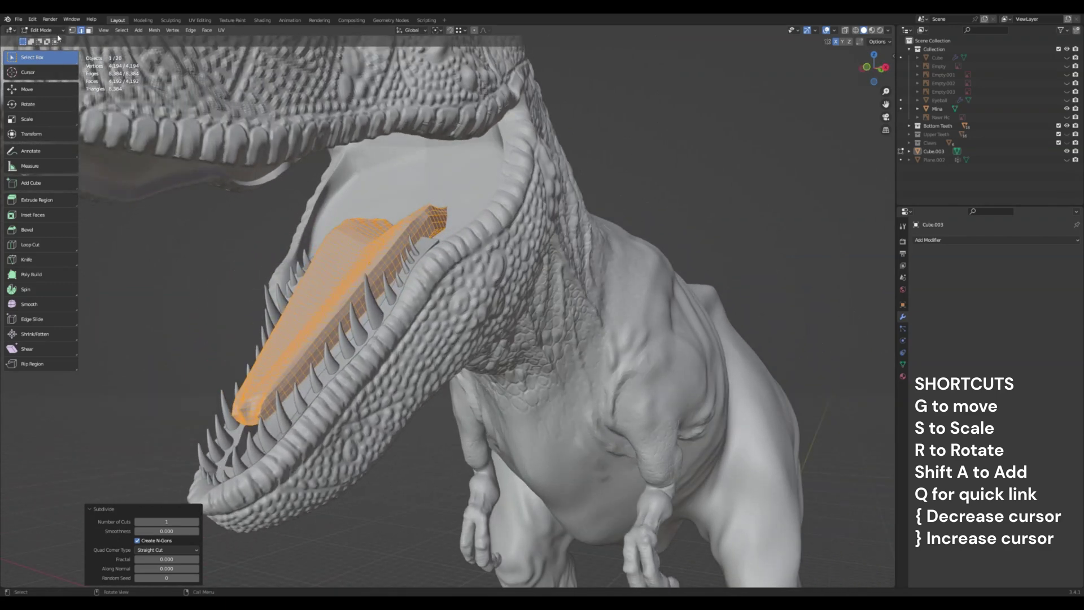
Select an edge loop across the tongue's front half and move it slightly with smooth proportional editing at a size of about 0.883 m.
left_click(311, 331)
middle_click_drag(312, 332, 344, 316)
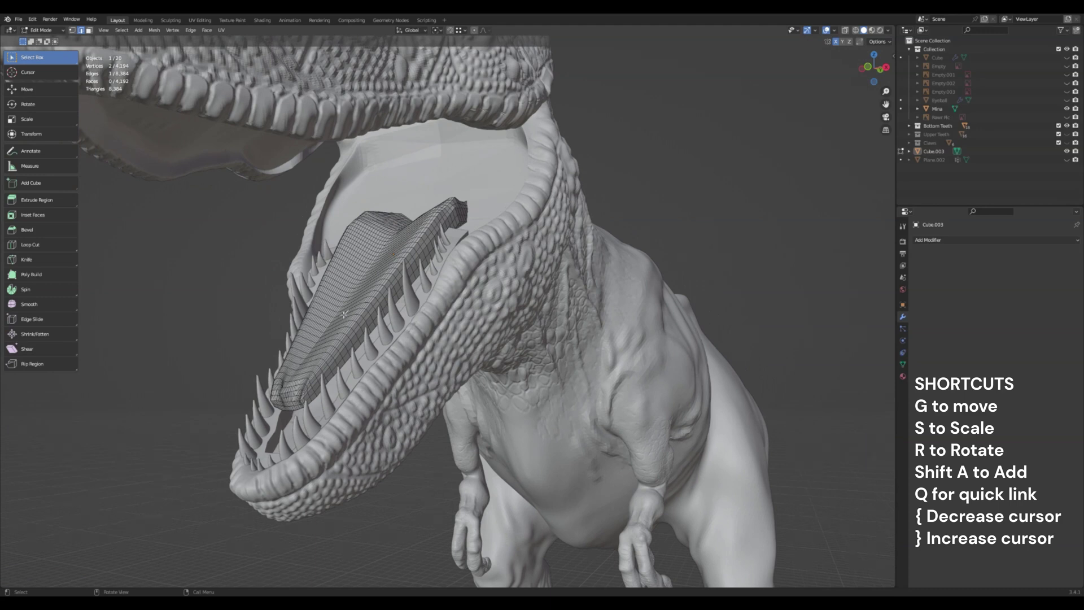
left_click(343, 327, "alt")
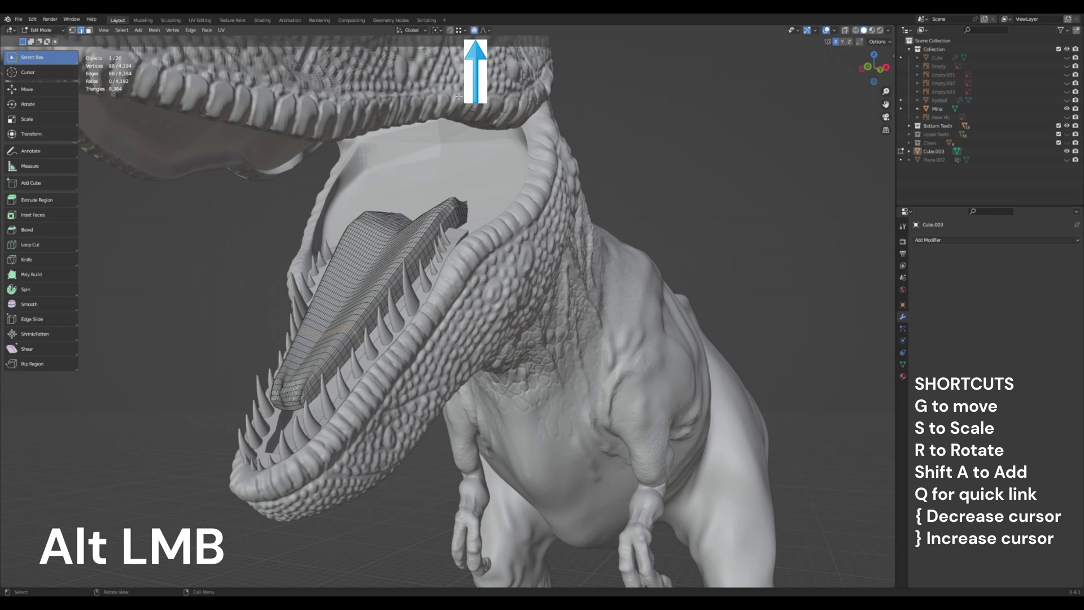
key("g")
scroll(347, 316, "up", 3)
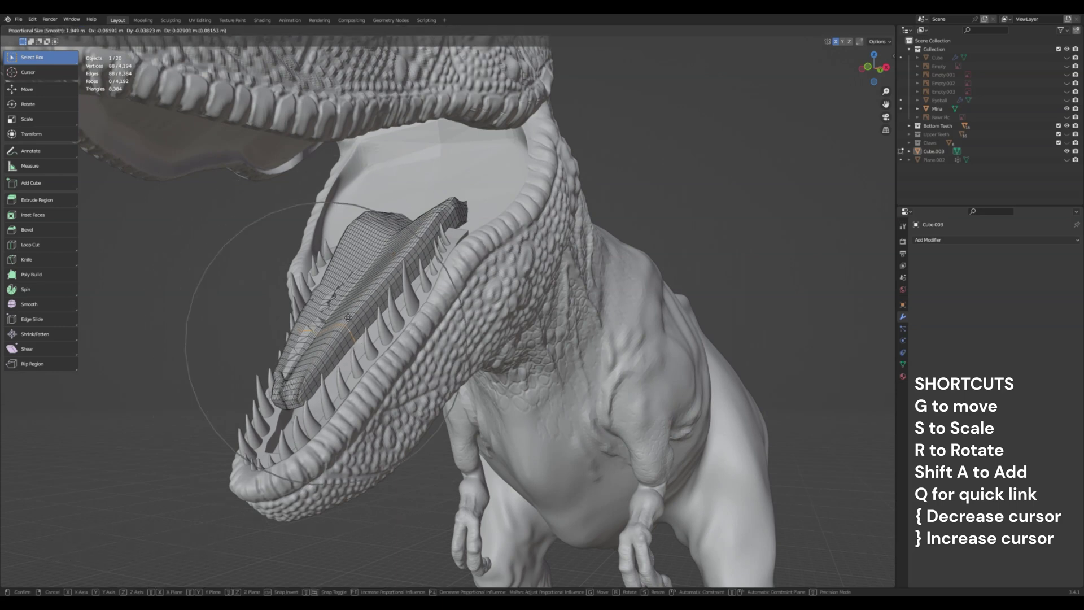
scroll(344, 312, "up", 3)
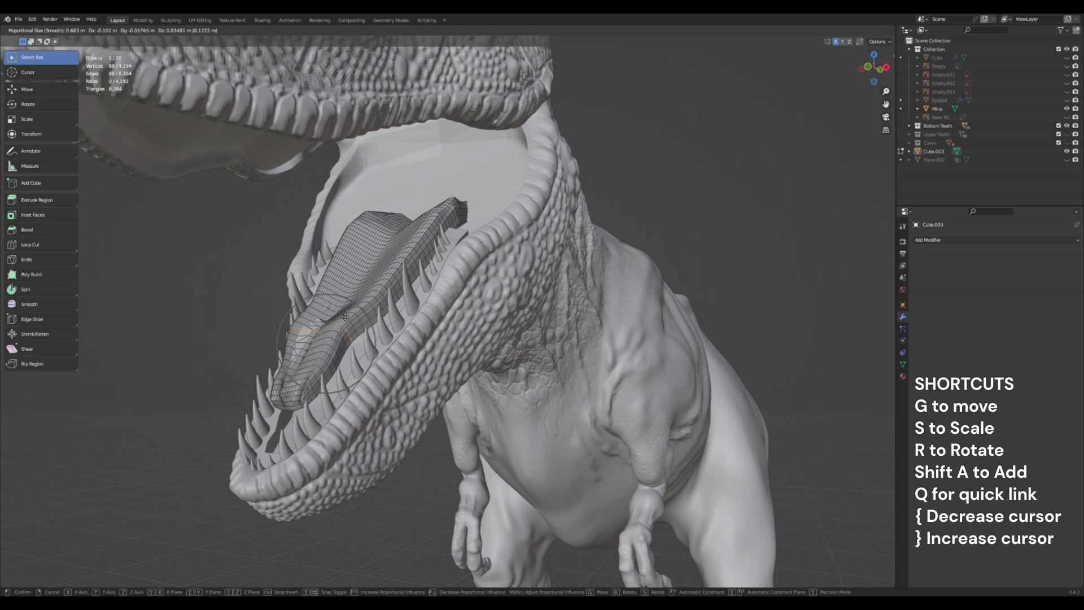
left_click(346, 318)
scroll(346, 319, "down", 3)
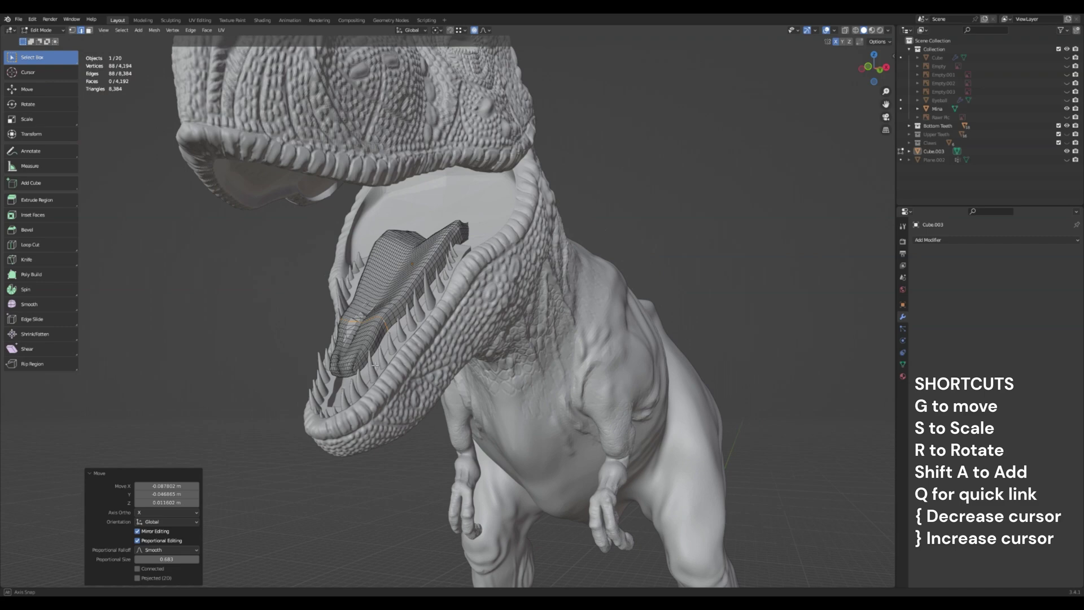
Select an edge loop near the tongue's front tip and lower it about 0.36 m with proportional editing.
middle_click_drag(355, 359, 370, 360)
scroll(370, 360, "up", 6)
scroll(370, 361, "down", 3)
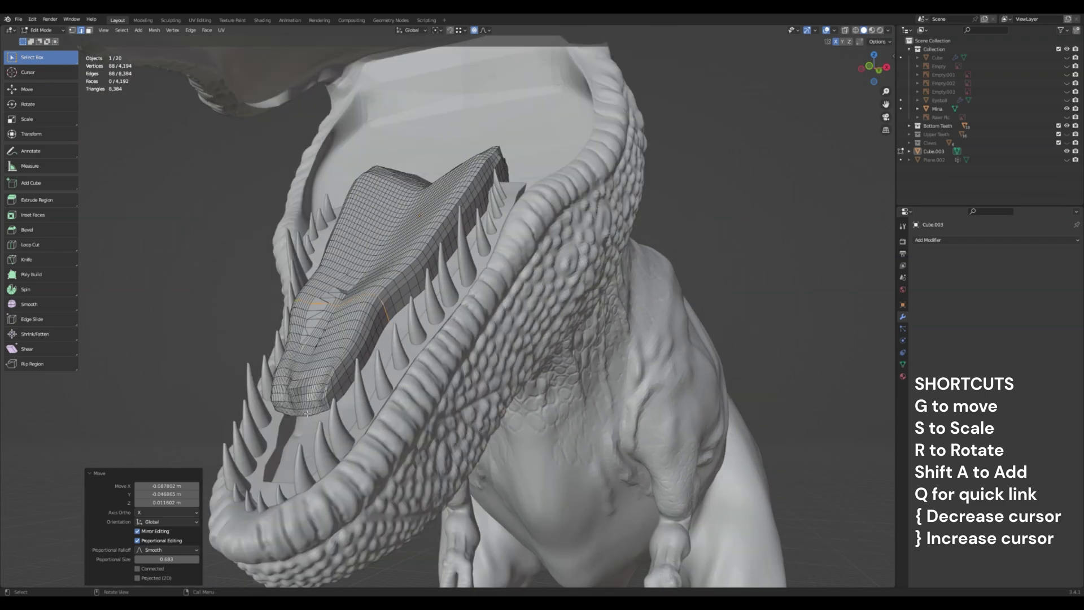
left_click(298, 416)
key("g")
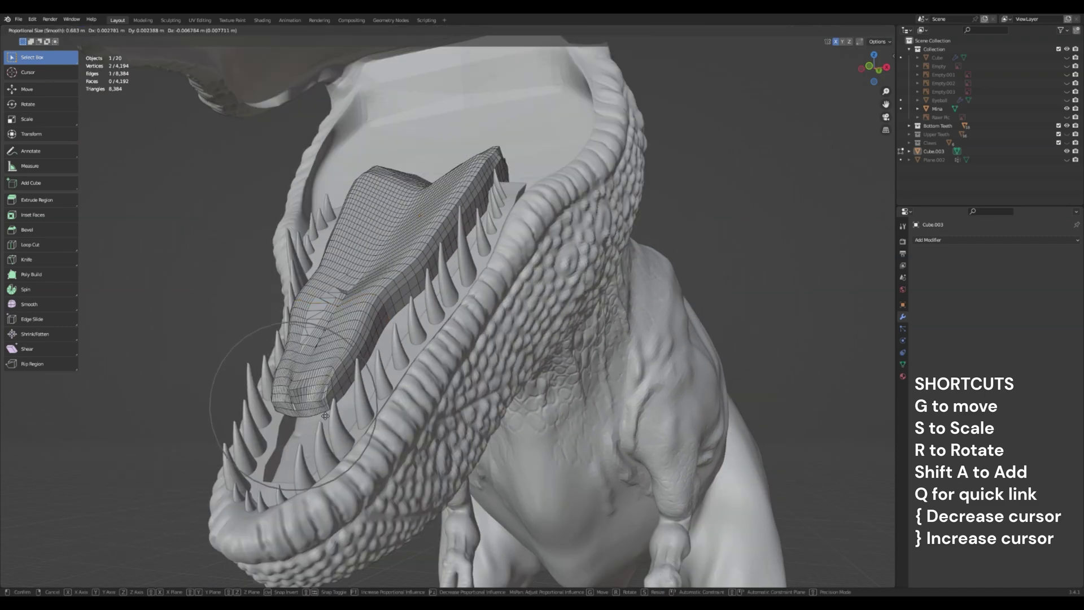
left_click(318, 431)
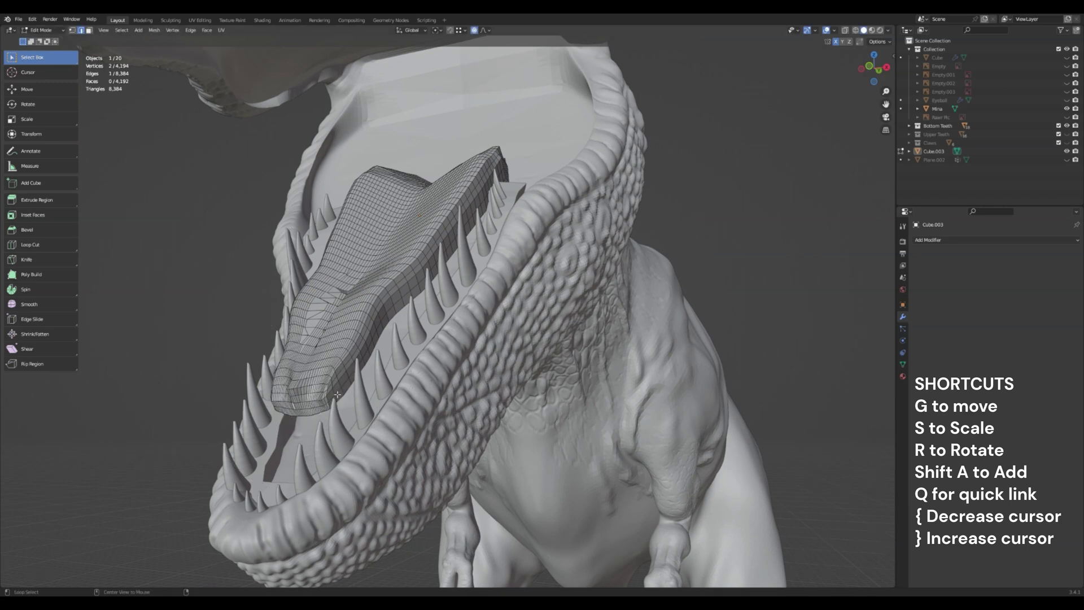
key("g")
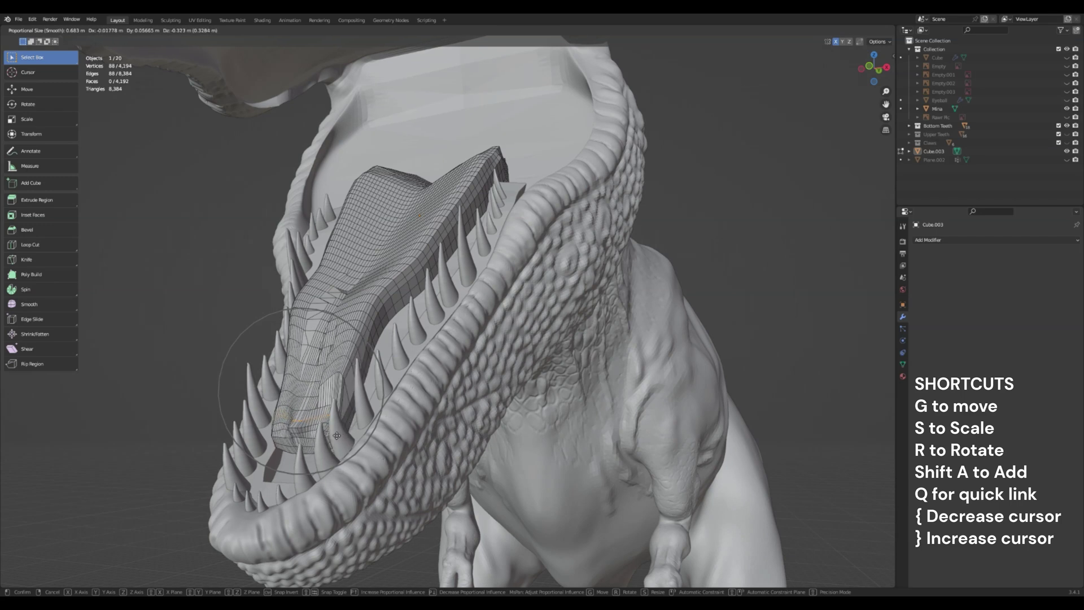
left_click(340, 440)
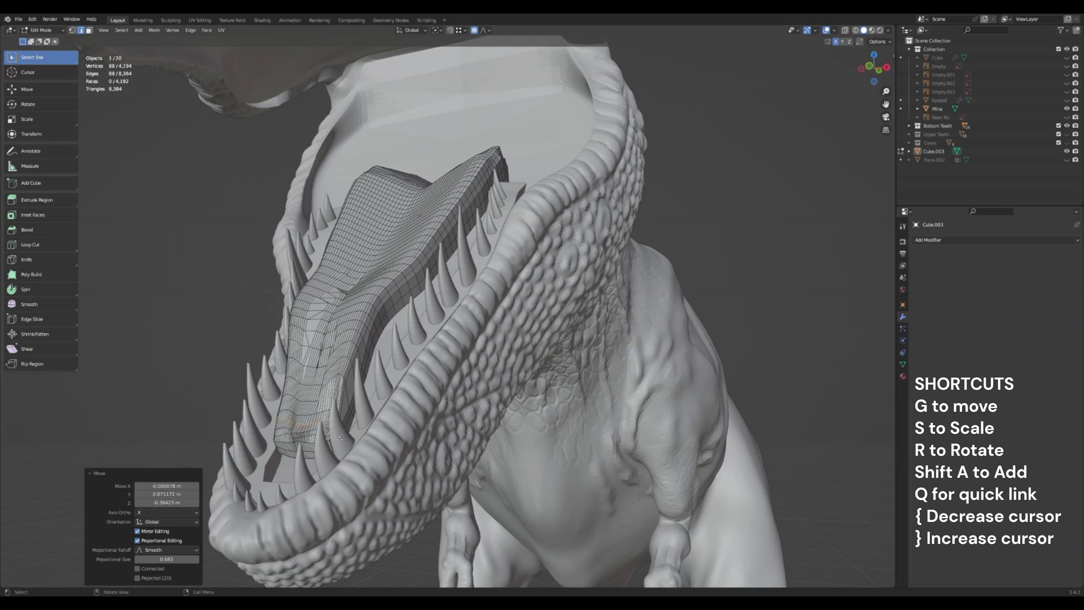
middle_click_drag(340, 440, 395, 466)
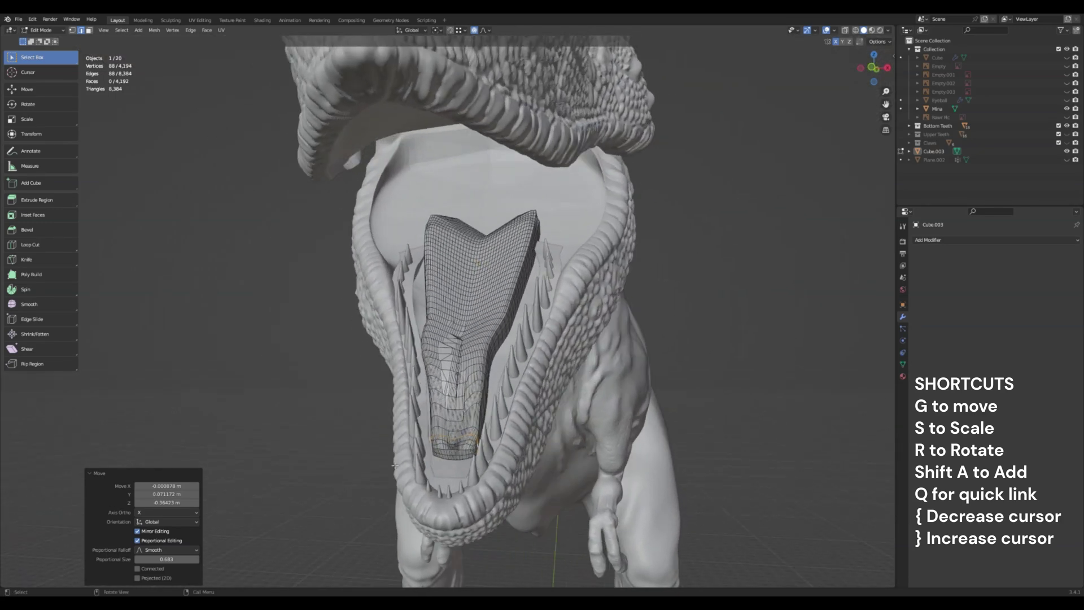
Undo the last edit, then shift an edge loop around the middle of the tongue slightly with proportional editing.
middle_click_drag(433, 362, 308, 318)
key("ctrl+z")
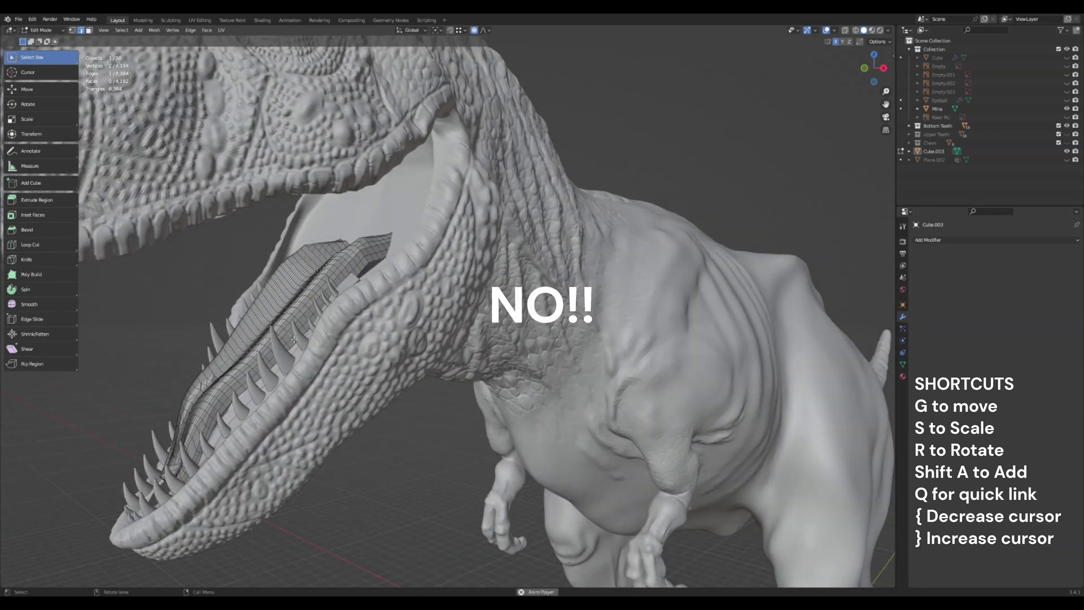
key("g")
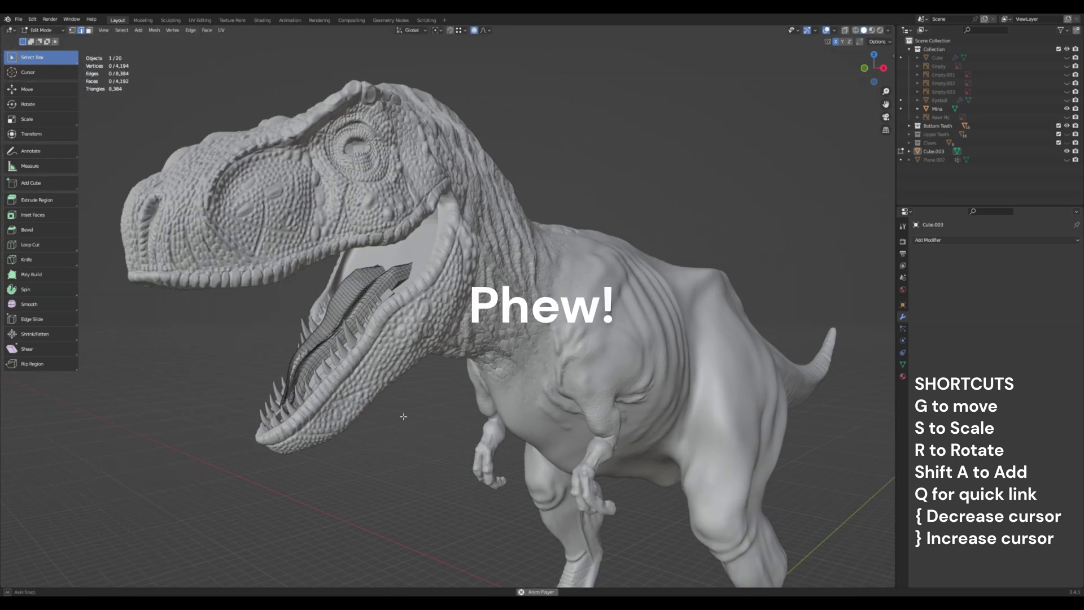
middle_click_drag(350, 407, 671, 341)
scroll(670, 341, "up", 5)
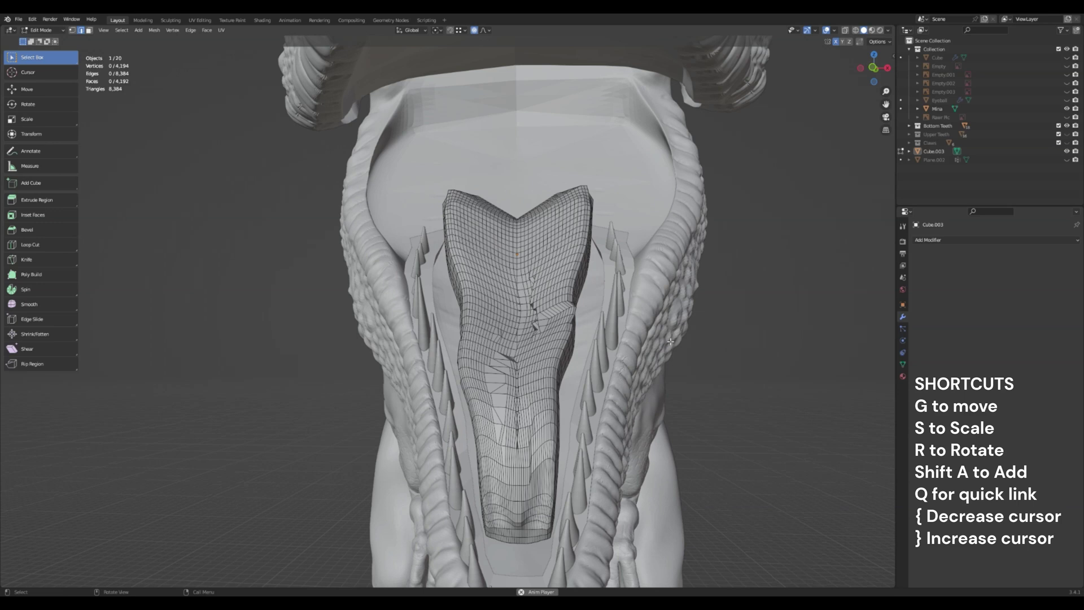
left_click(89, 30)
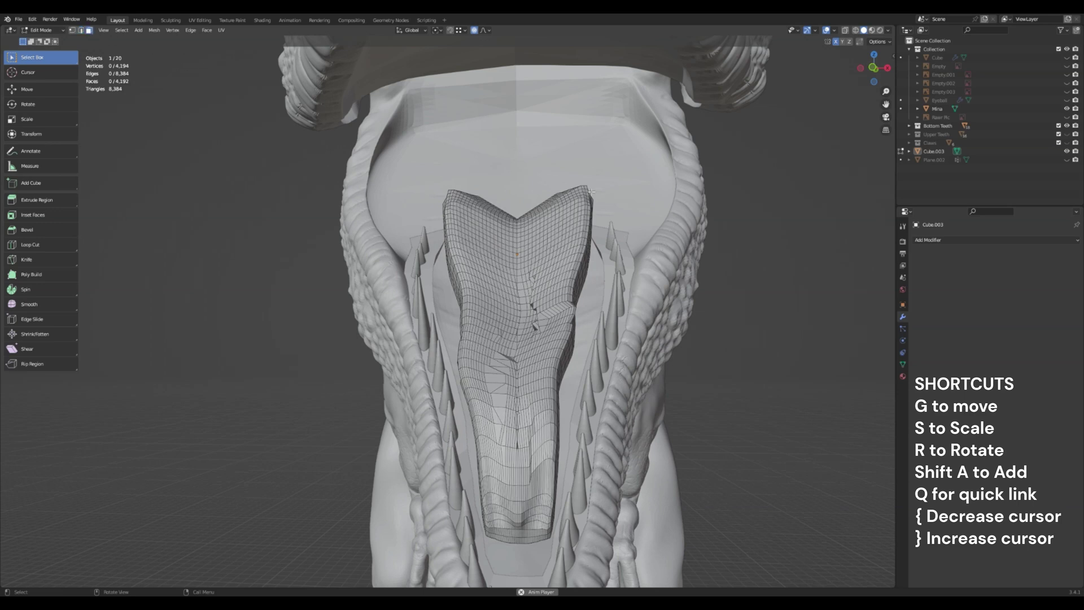
key("g")
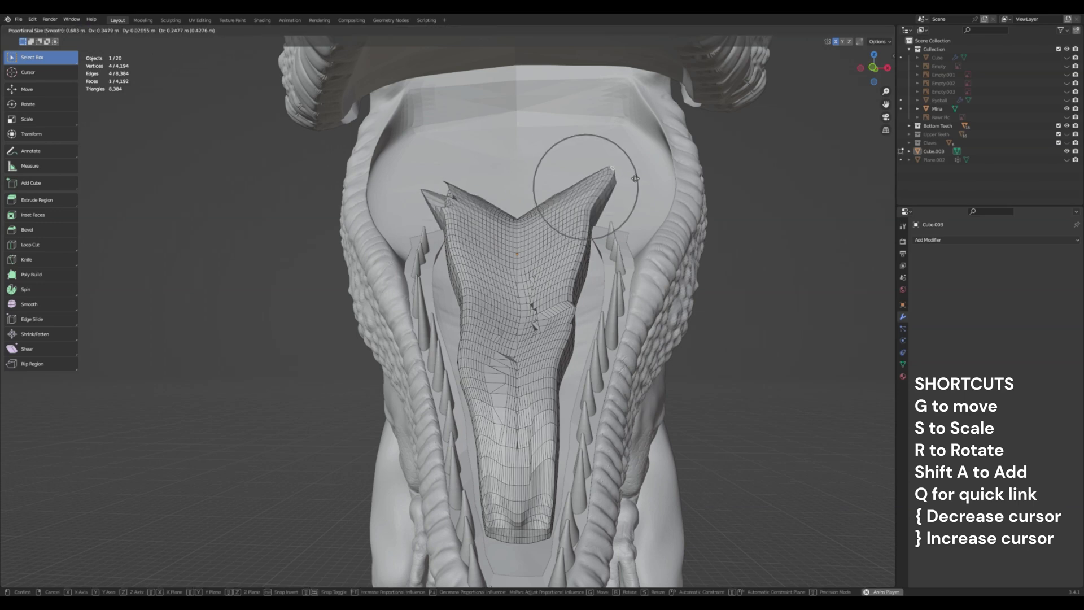
scroll(638, 187, "down", 6)
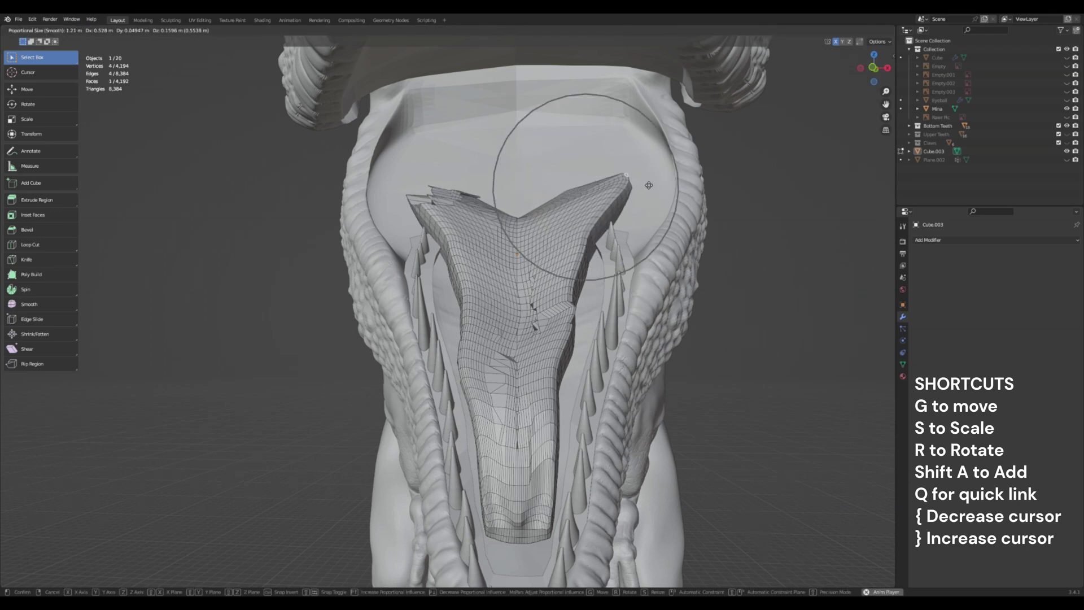
right_click(622, 148)
Switch the tongue back to Sculpt Mode and smooth out the creases and distorted areas on its upper surface.
middle_click_drag(598, 287, 548, 280)
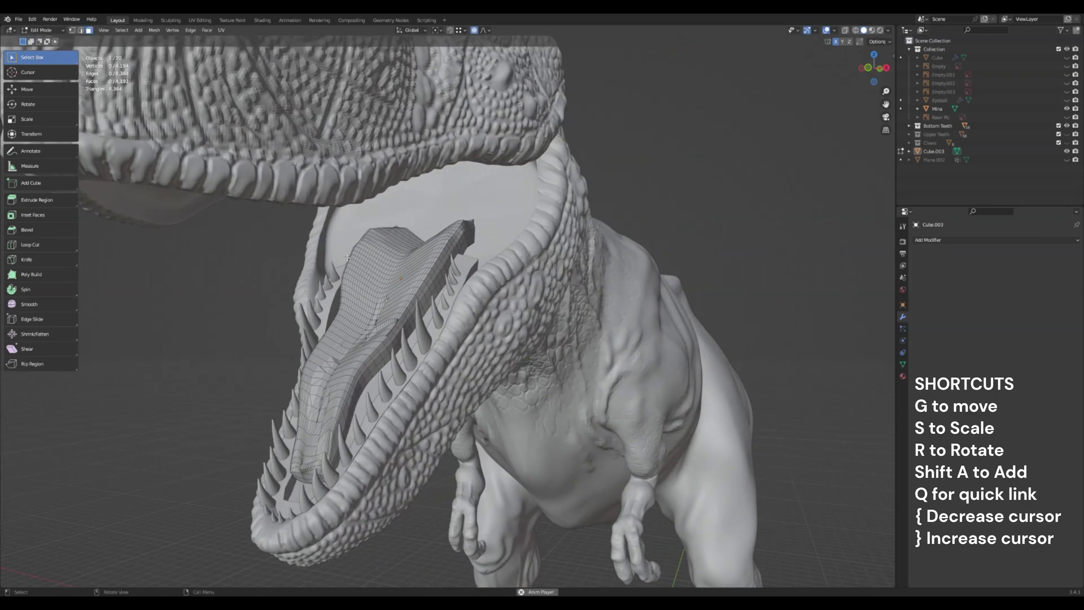
left_click(48, 33)
left_click(43, 58)
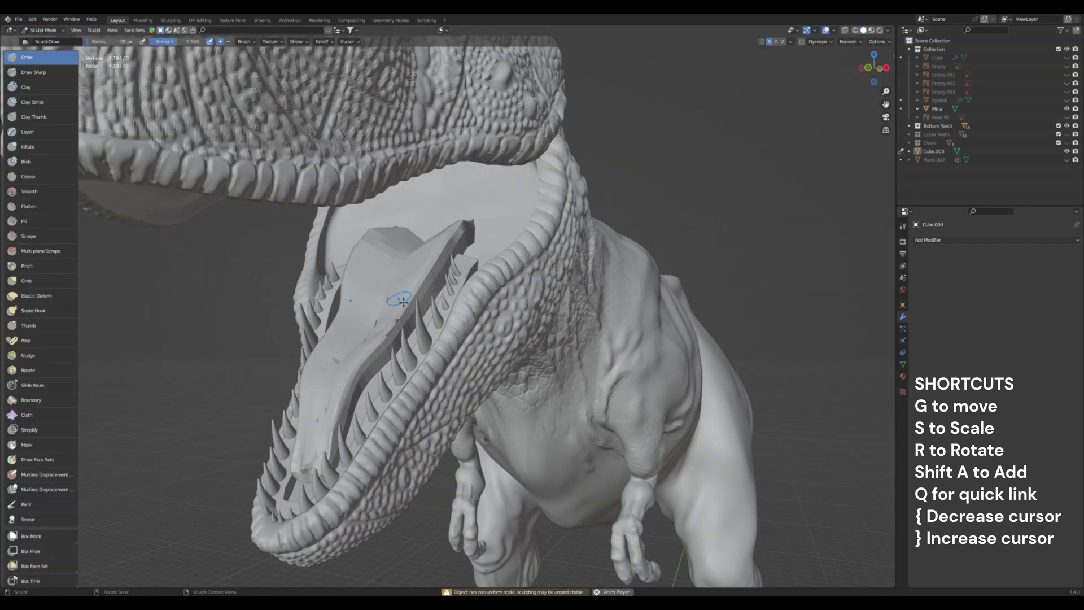
left_click_drag(481, 400, 389, 346)
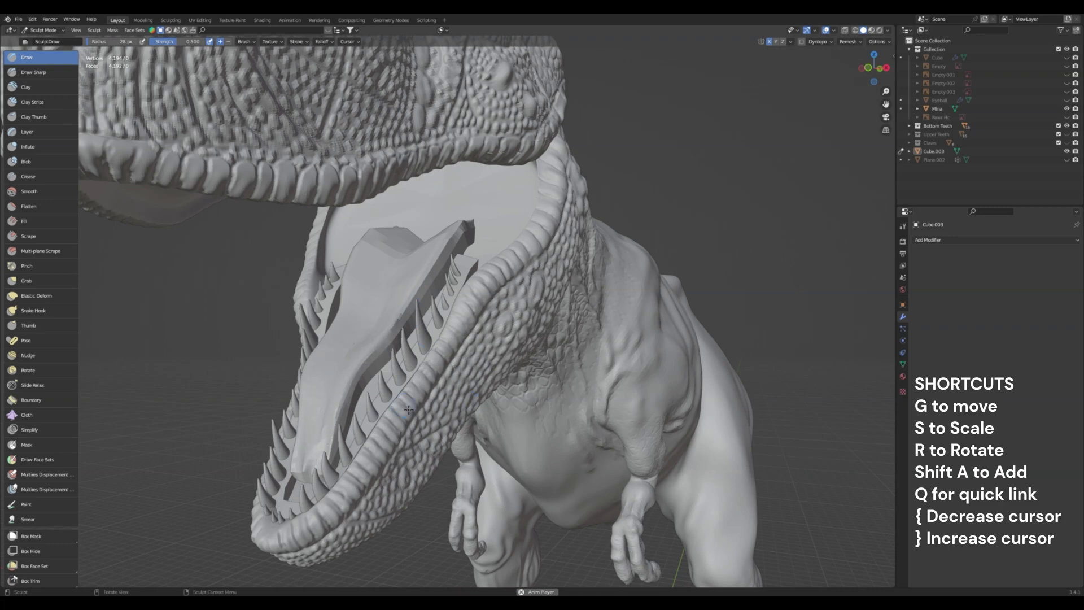
Sculpt the tongue's front tip, side edges and rear lobes from several angles into a smooth rounded form.
middle_click_drag(408, 410, 511, 270)
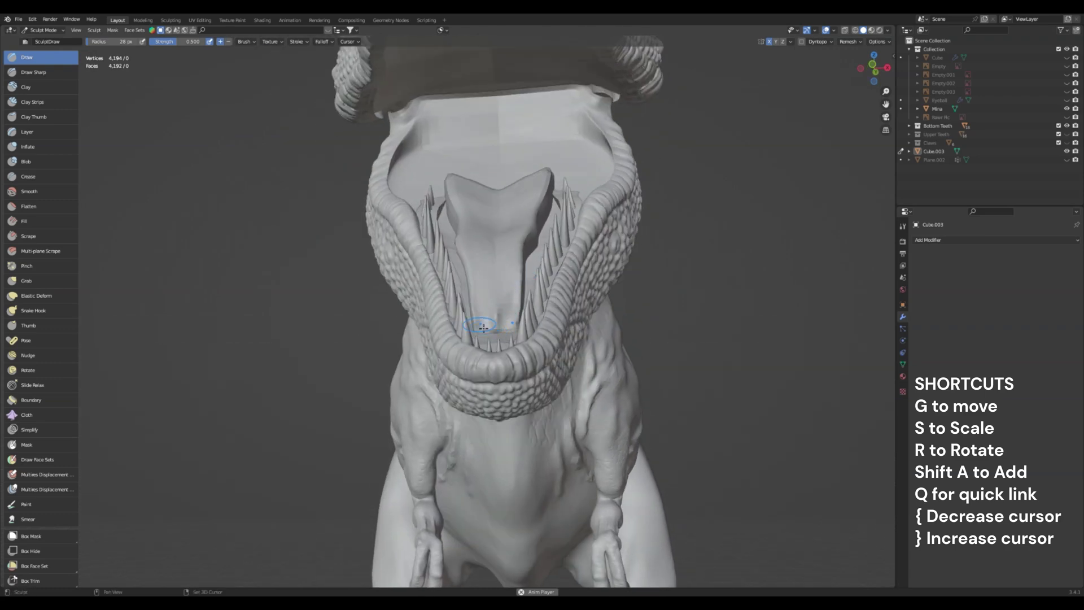
middle_click_drag(489, 311, 371, 415)
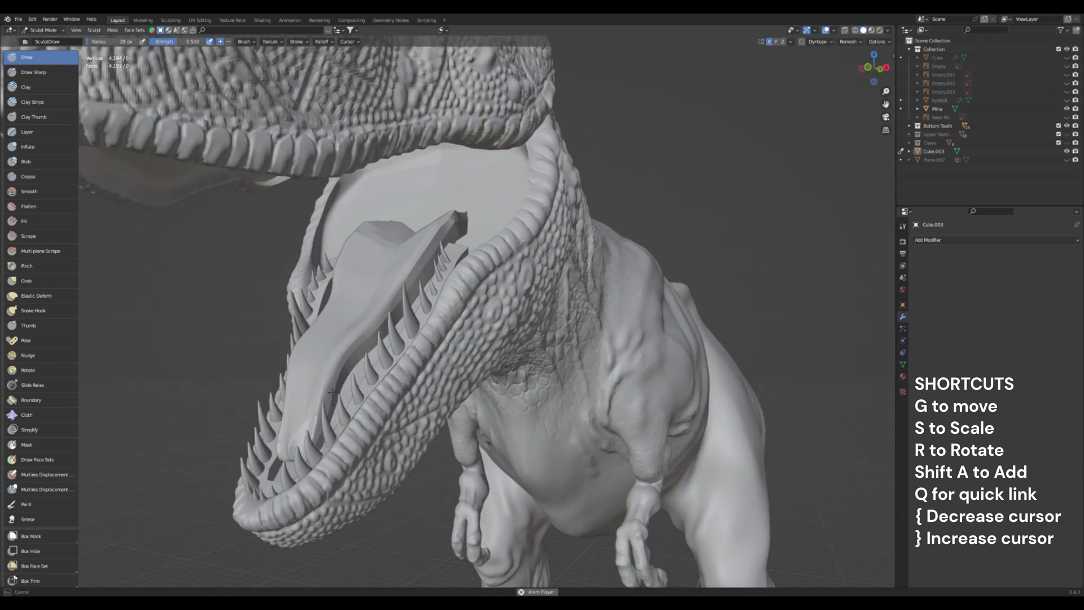
left_click_drag(355, 354, 409, 282, "shift")
left_click_drag(409, 270, 442, 240, "shift")
middle_click_drag(439, 240, 620, 437)
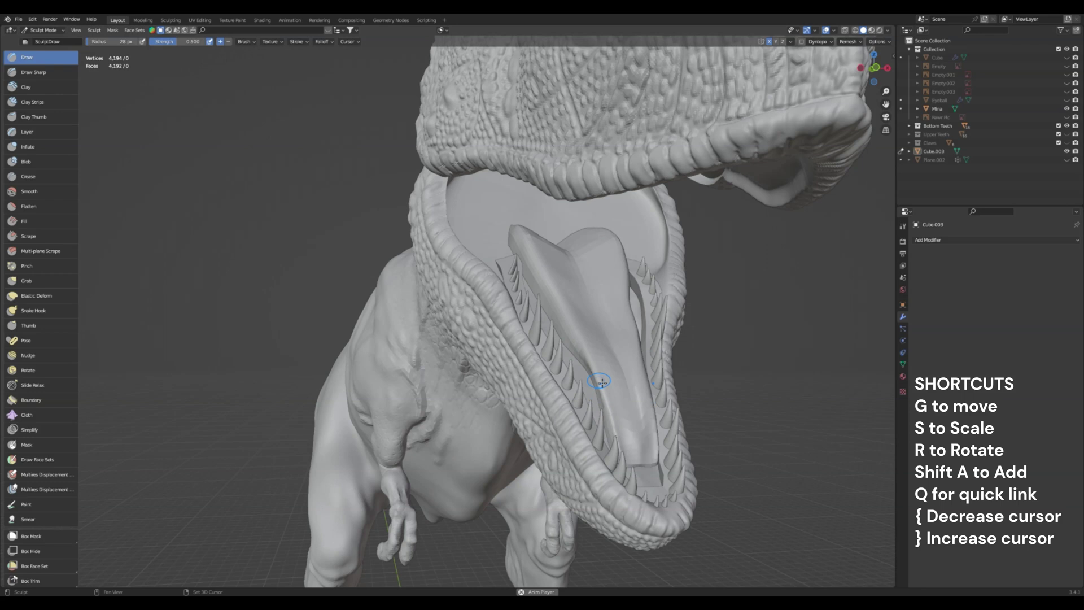
middle_click_drag(618, 421, 537, 397)
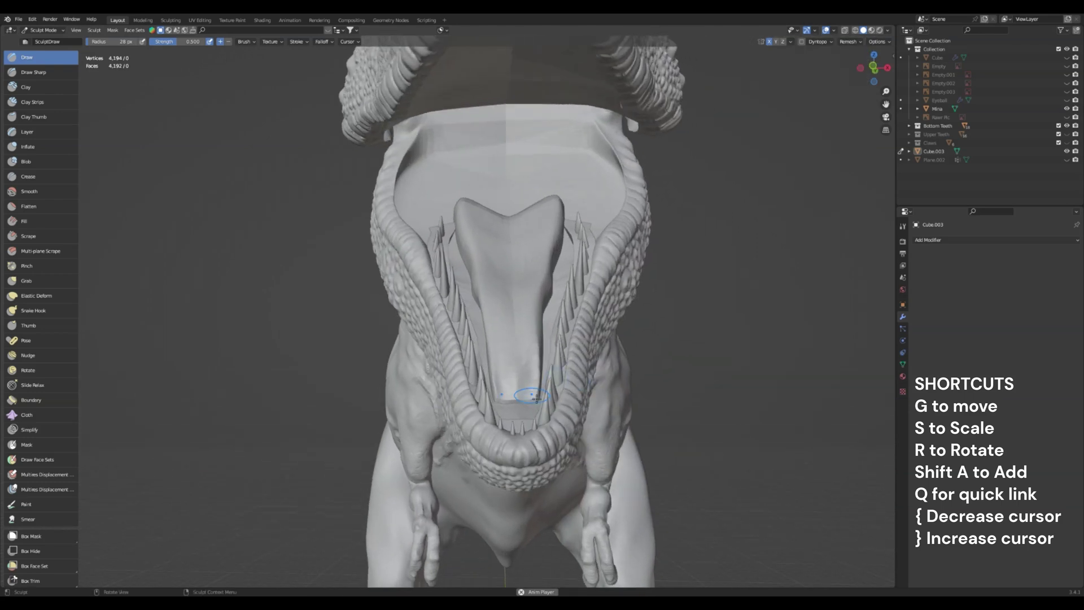
Hide the T-Rex body mesh and sculpt the tongue's upper surface along its centre.
left_click(1068, 108)
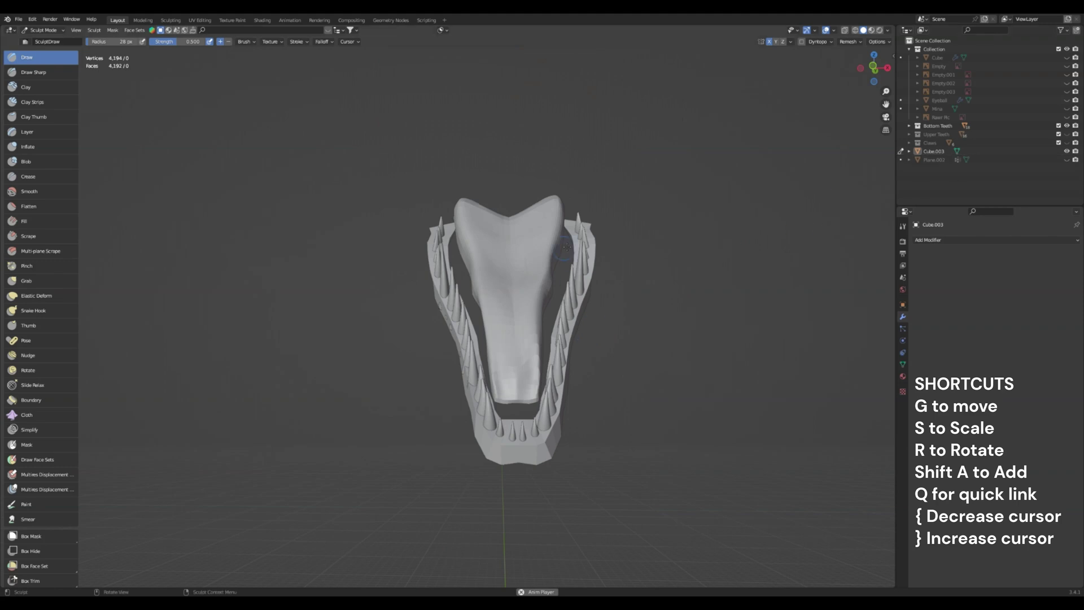
middle_click_drag(566, 247, 546, 371)
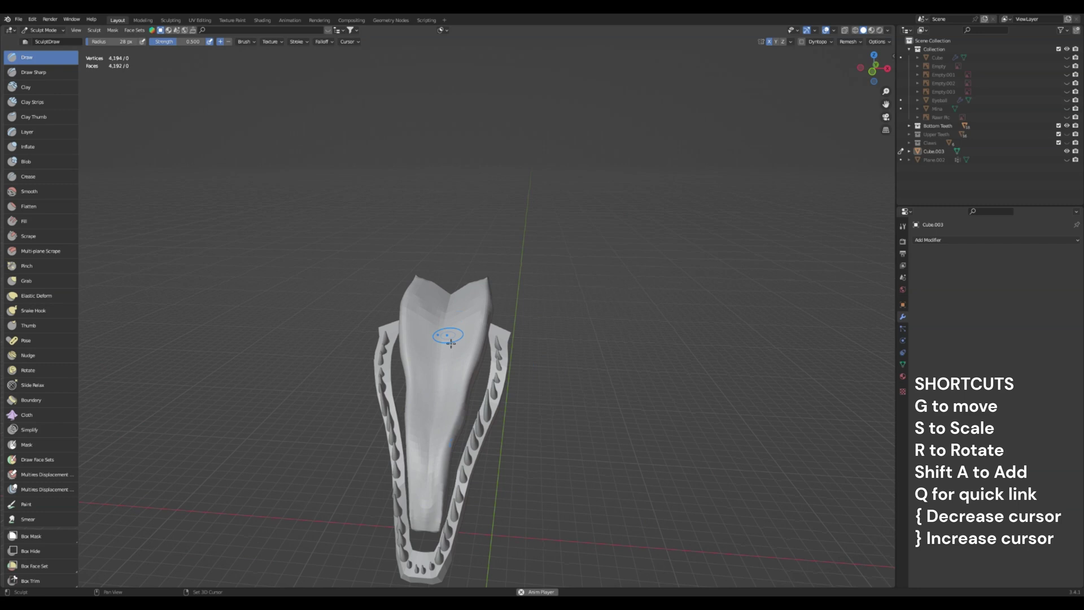
mouse_move(439, 318)
middle_mouse_down()
mouse_move(457, 369)
mouse_move(484, 375)
mouse_move(446, 229)
middle_mouse_up()
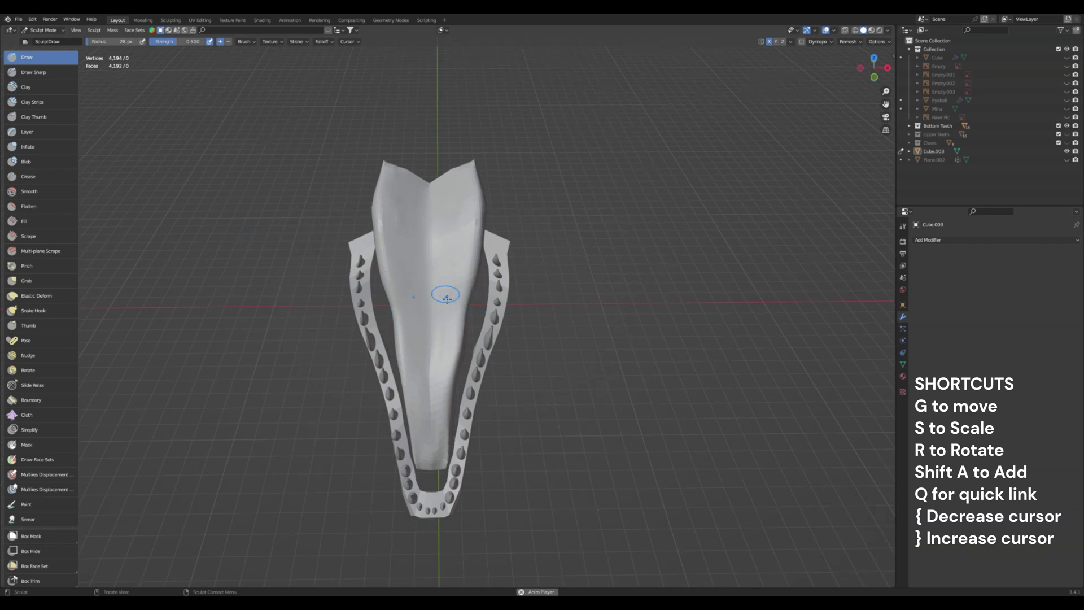
Increase the brush radius to 31 px and sculpt lengthwise contours along both halves of the tongue's upper surface.
key("bracketright")
mouse_move(446, 330)
left_mouse_down()
mouse_move(449, 353)
mouse_move(455, 297)
left_mouse_up()
left_click_drag(452, 350, 459, 217)
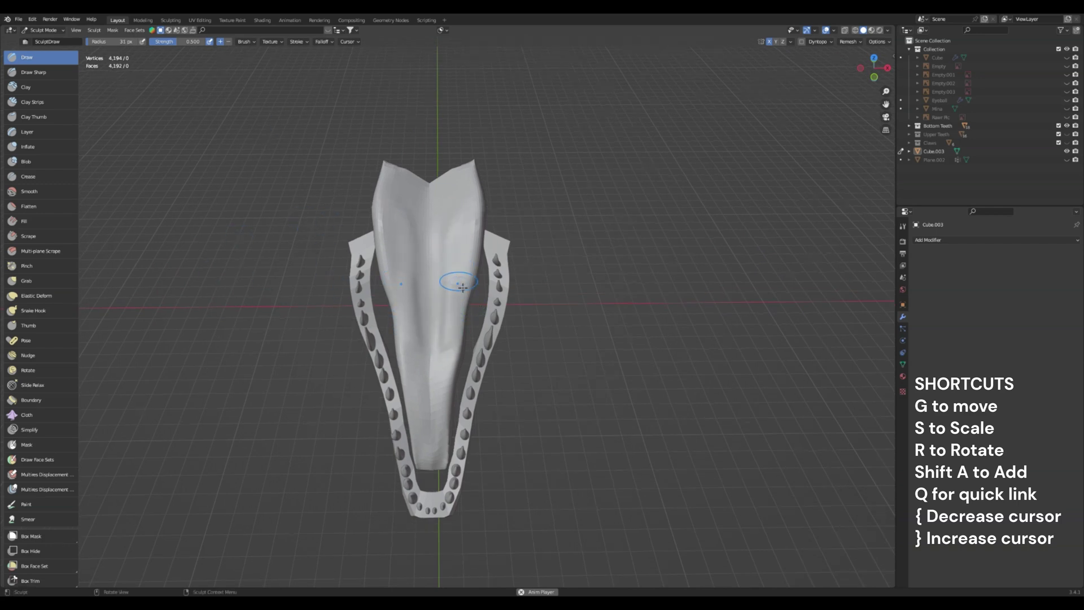
Sculpt the tongue's upper surface, side edges and front tip with the Draw brush into a smoother, rounded shape.
left_click_drag(459, 288, 470, 235)
middle_click_drag(412, 232, 464, 215)
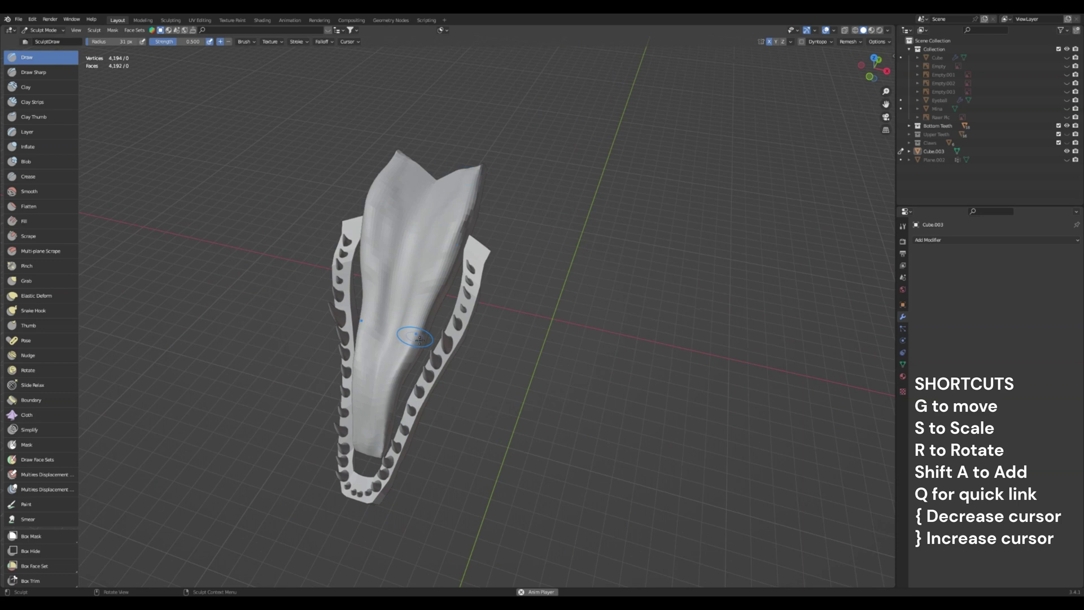
middle_click_drag(415, 301, 430, 281)
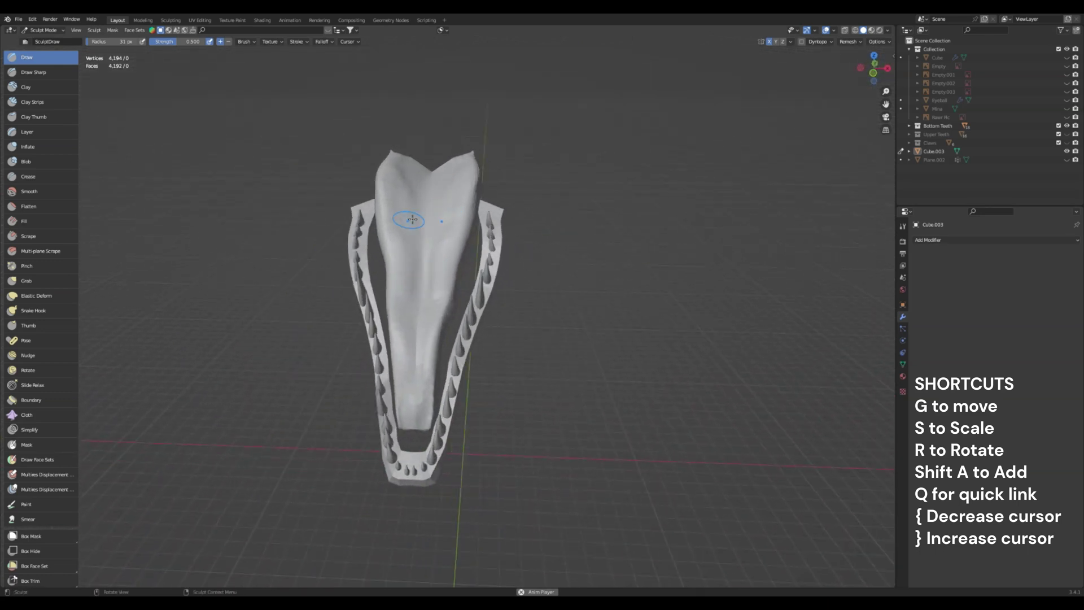
middle_click_drag(411, 213, 457, 280)
mouse_move(440, 392)
middle_mouse_down("ctrl")
mouse_move(459, 332)
mouse_move(450, 317)
middle_mouse_up("ctrl")
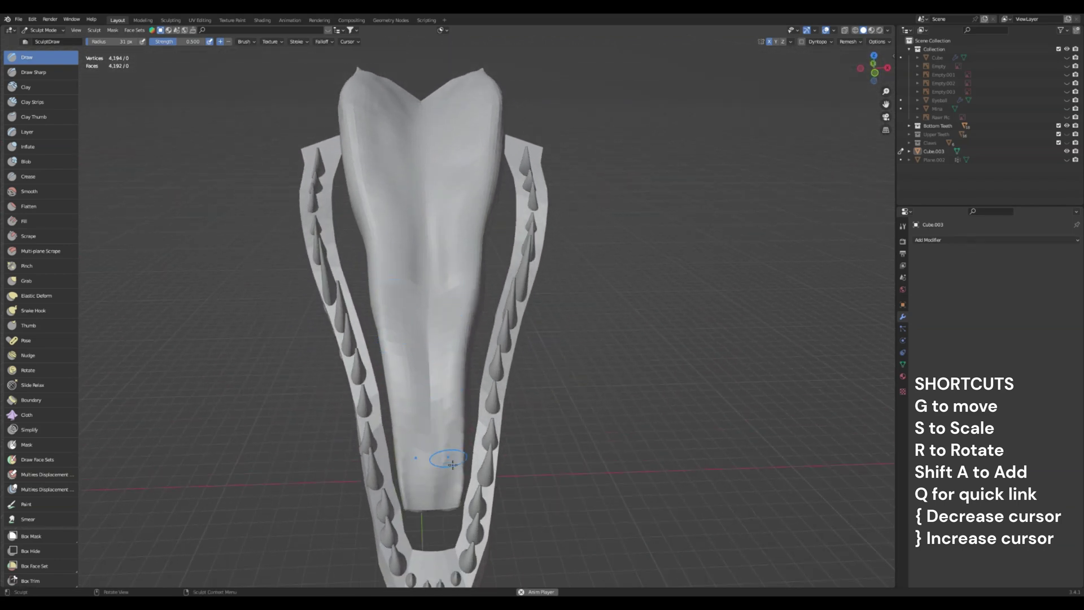
middle_click_drag(452, 464, 434, 430)
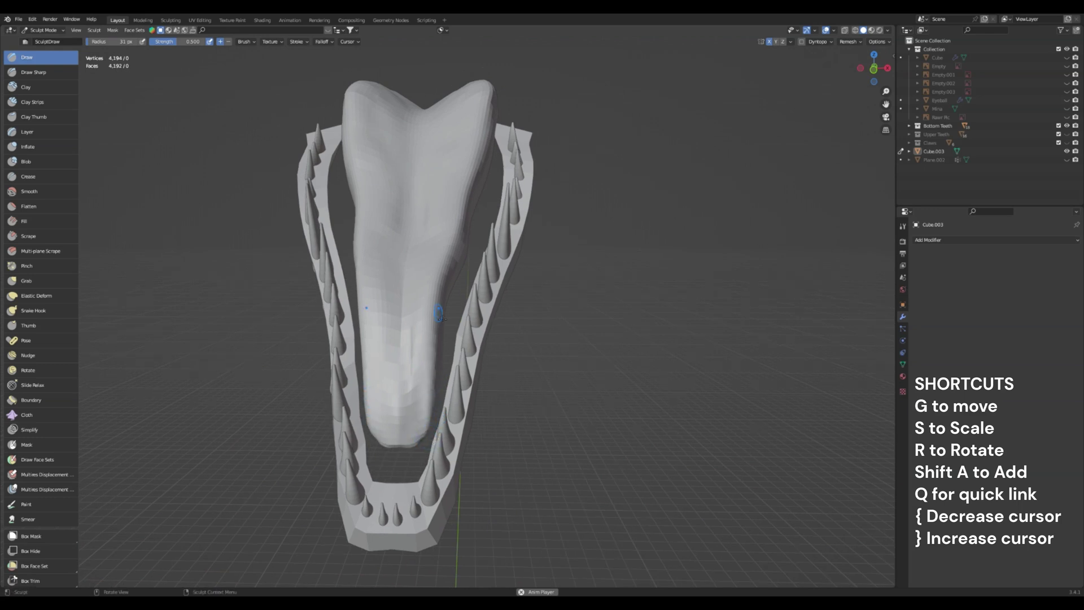
mouse_move(439, 315)
middle_mouse_down()
mouse_move(459, 340)
mouse_move(374, 333)
middle_mouse_up()
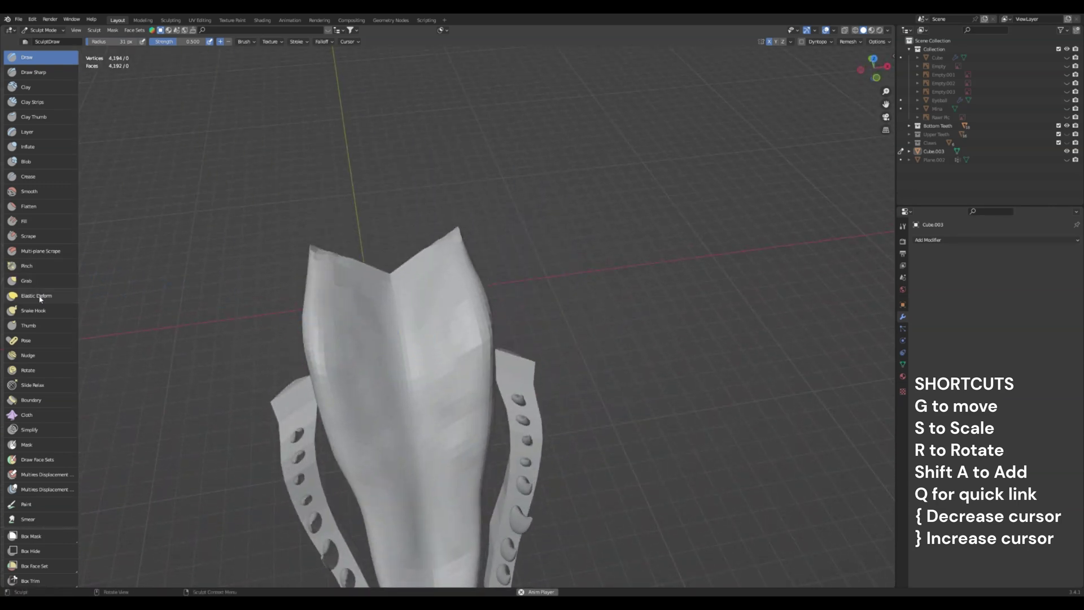
With the Snake Hook brush at a 14 px radius, pull small bumps across the tongue's rear lobes.
left_click(48, 312)
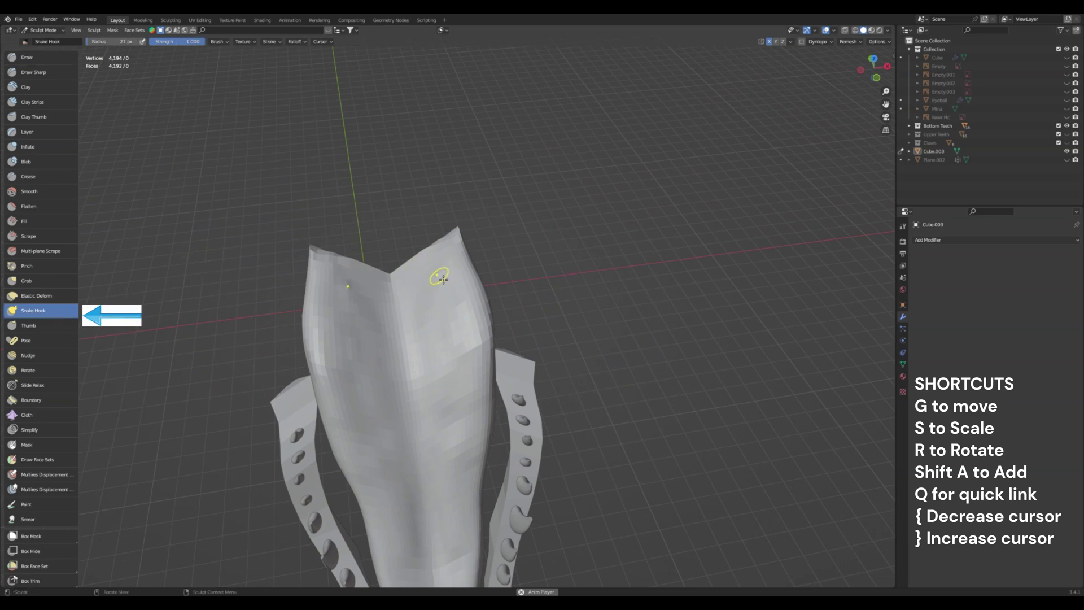
key("bracketleft")
key("bracketleft")
key("bracketleft")
key("bracketleft")
key("bracketleft")
key("bracketleft")
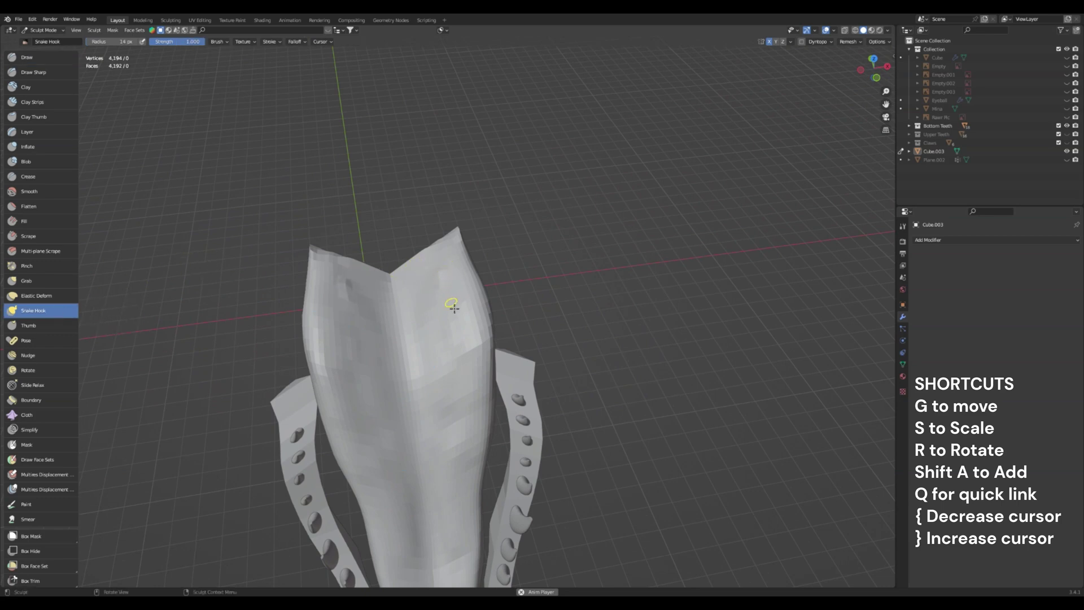
mouse_move(455, 309)
left_mouse_down()
mouse_move(461, 318)
mouse_move(438, 313)
mouse_move(425, 287)
mouse_move(414, 289)
left_mouse_up()
middle_click_drag(455, 357, 505, 273)
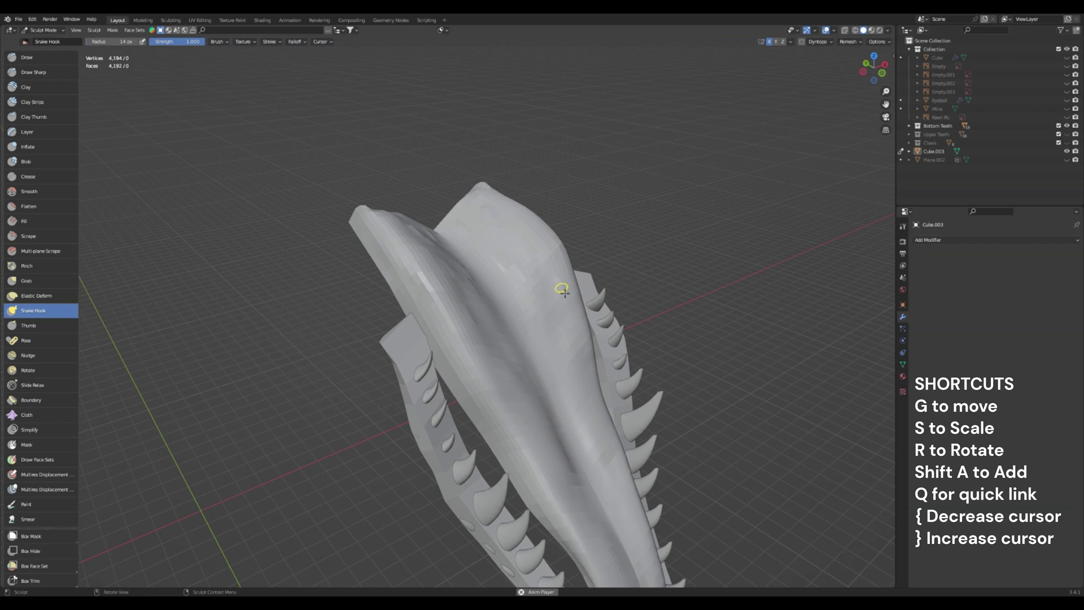
left_click_drag(565, 293, 546, 307)
middle_click_drag(520, 309, 480, 273)
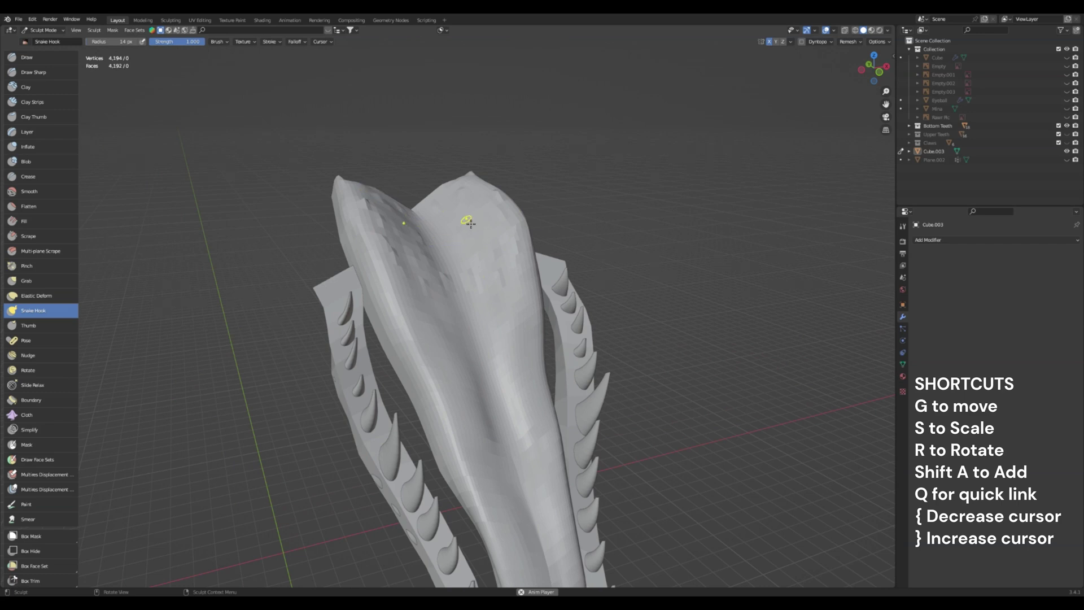
Extend the small Snake Hook bumps along both halves of the tongue from the middle towards the tip.
left_click_drag(506, 319, 533, 392)
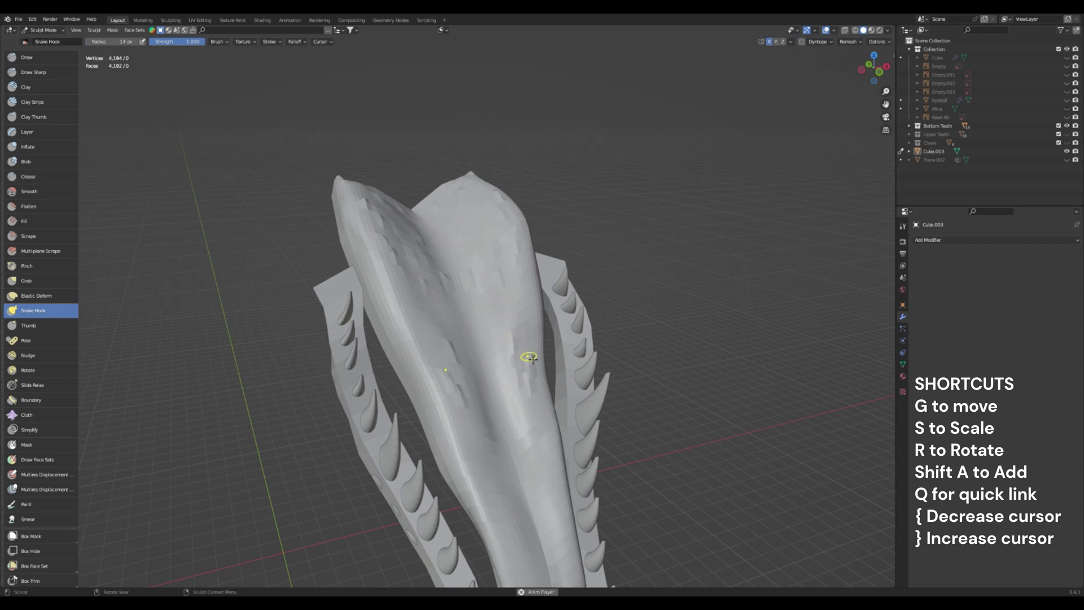
middle_click_drag(482, 343, 420, 262, "shift")
mouse_move(456, 320)
left_mouse_down()
mouse_move(470, 323)
mouse_move(475, 372)
left_mouse_up()
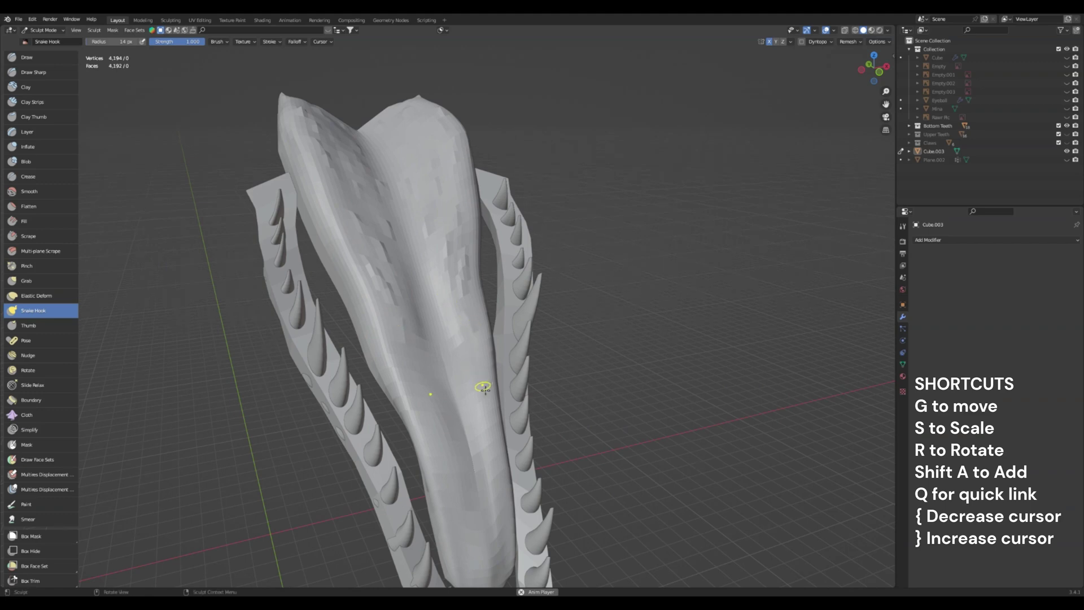
middle_click_drag(484, 388, 473, 368)
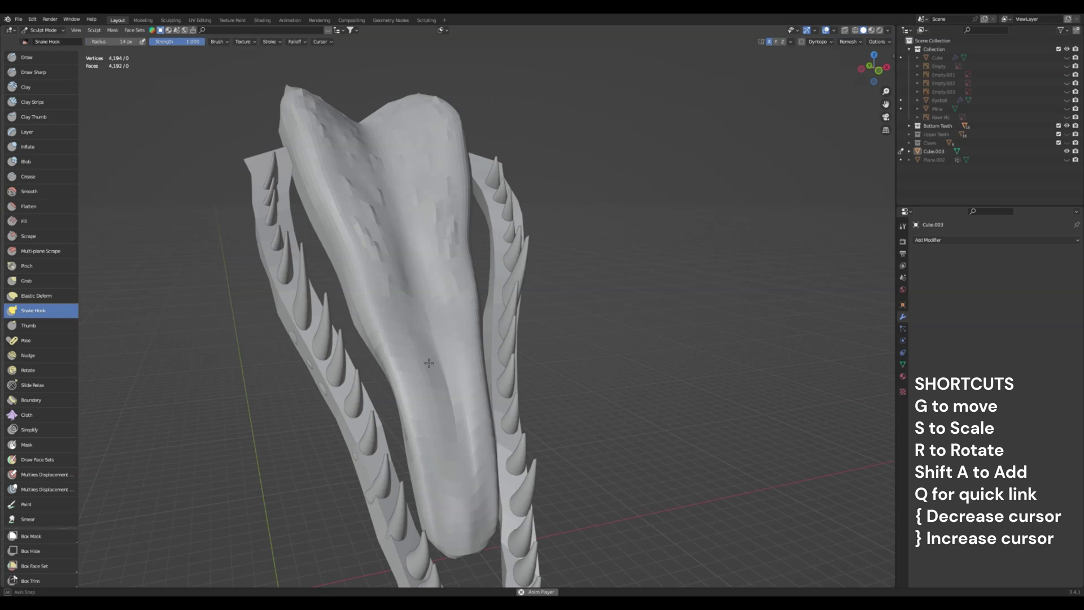
middle_click_drag(429, 363, 718, 324)
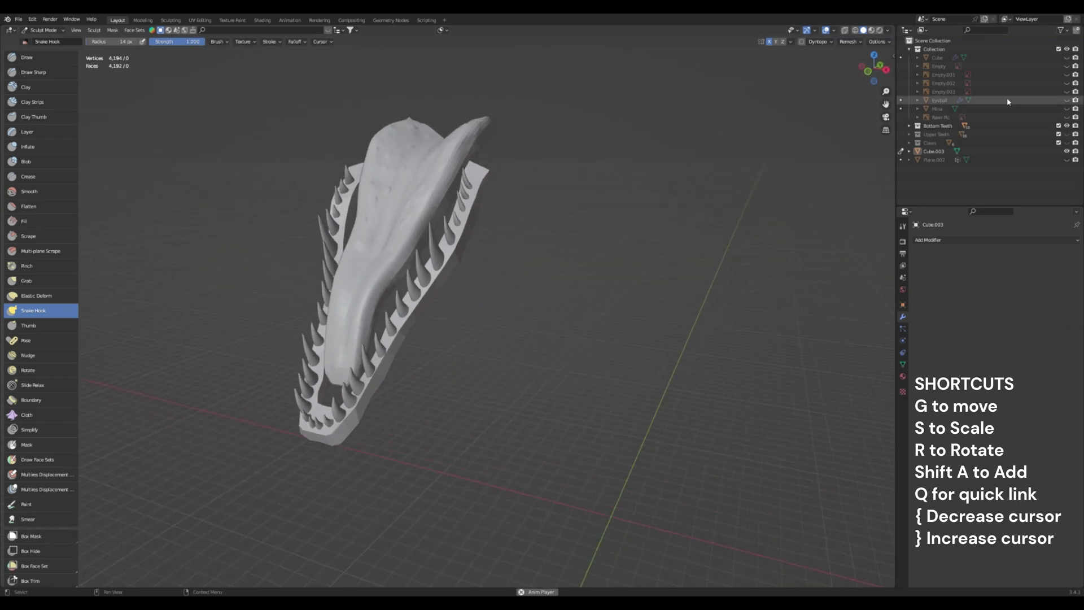
Unhide the upper teeth, claws, mouth interior, eyeballs and T-Rex body mesh.
left_click(1066, 134)
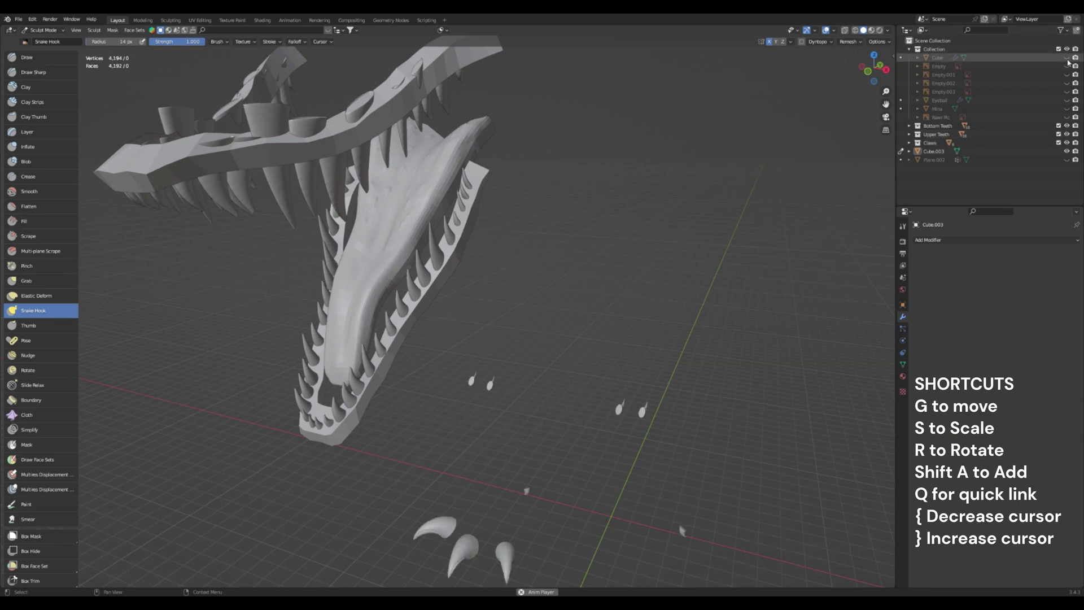
left_click(1067, 58)
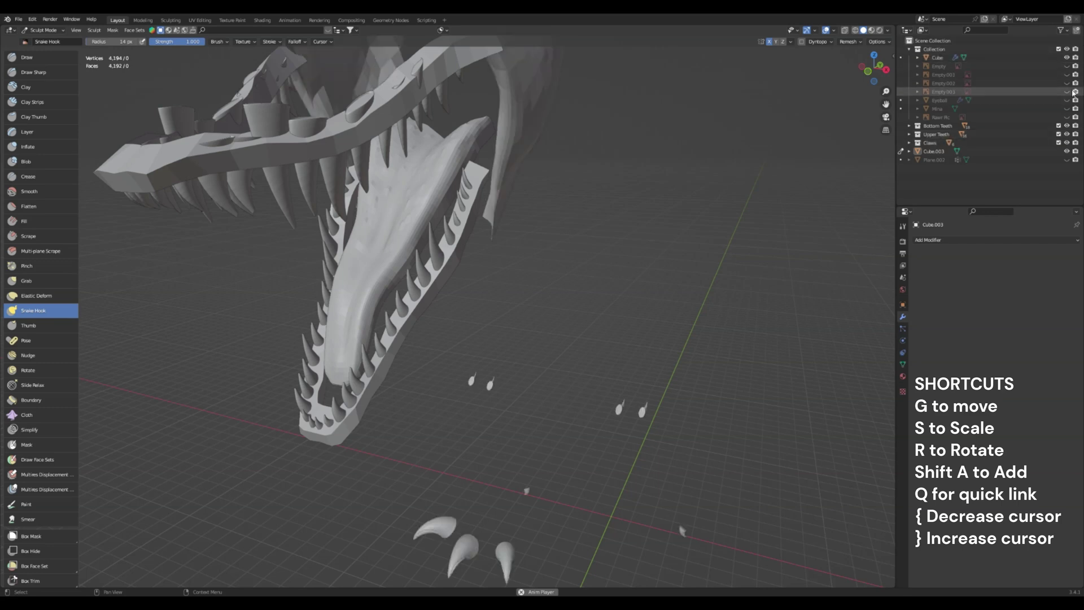
left_click(1066, 109)
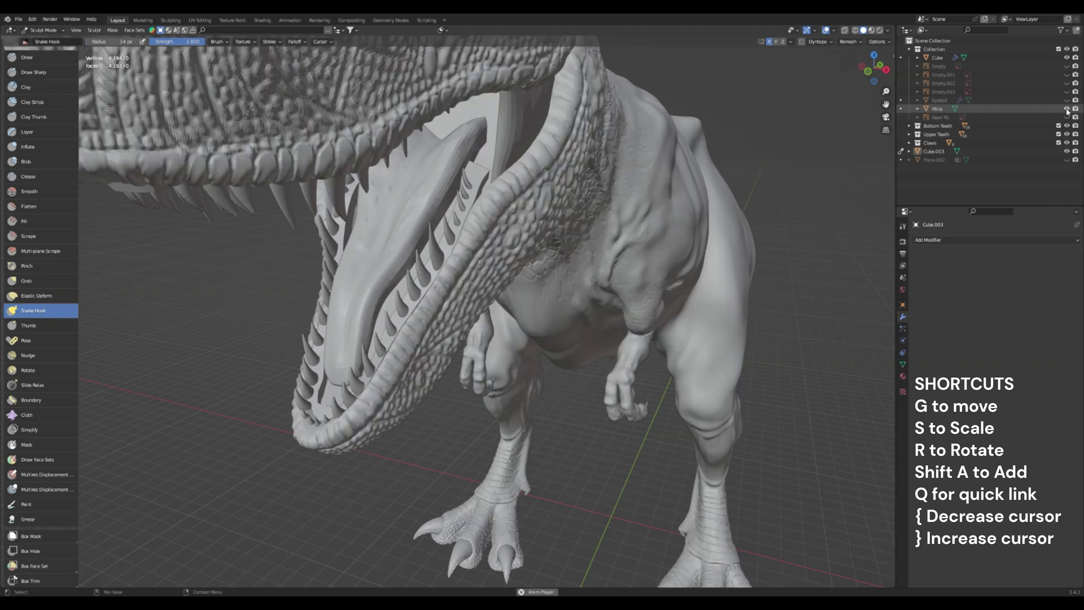
Inspect the complete T-Rex with its tongue in place from both sides and the front.
scroll(588, 137, "down", 2)
middle_click_drag(568, 203, 615, 252)
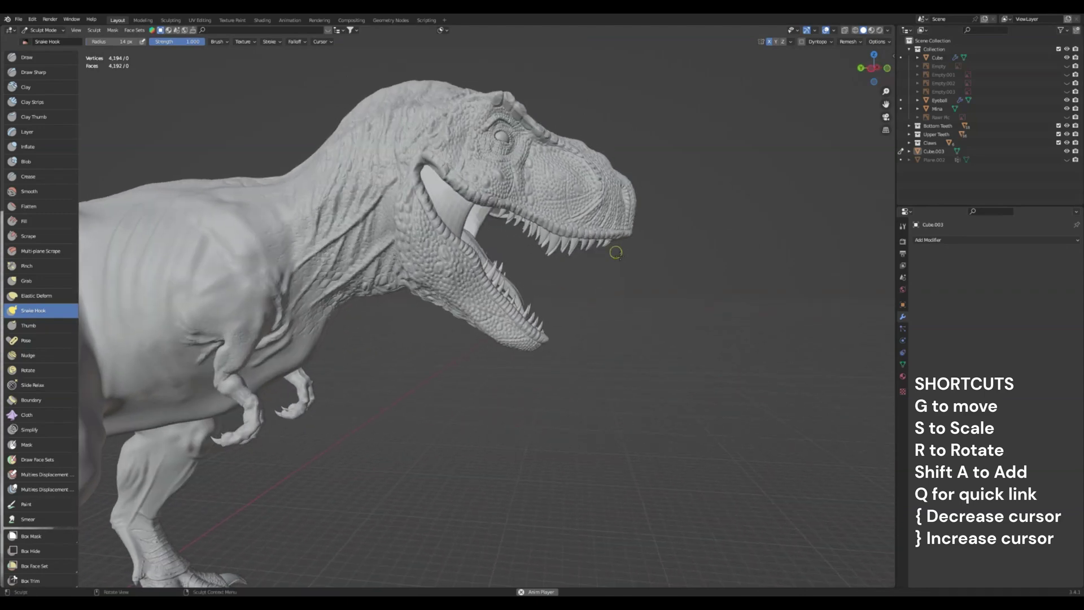
left_click(873, 68)
middle_click_drag(663, 315, 400, 296)
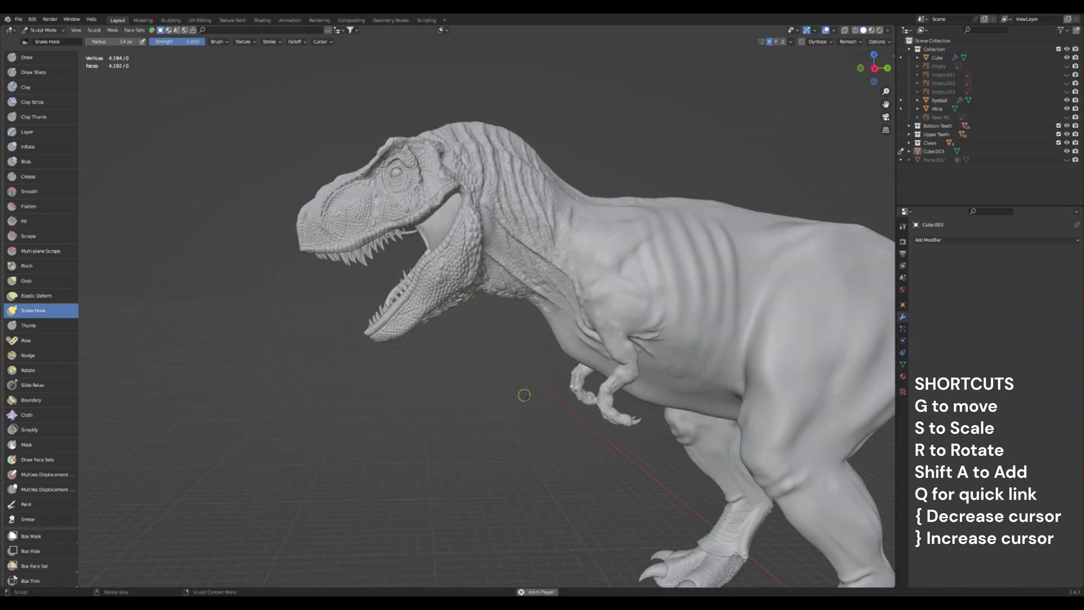
scroll(524, 395, "down", 2)
scroll(517, 390, "down", 2)
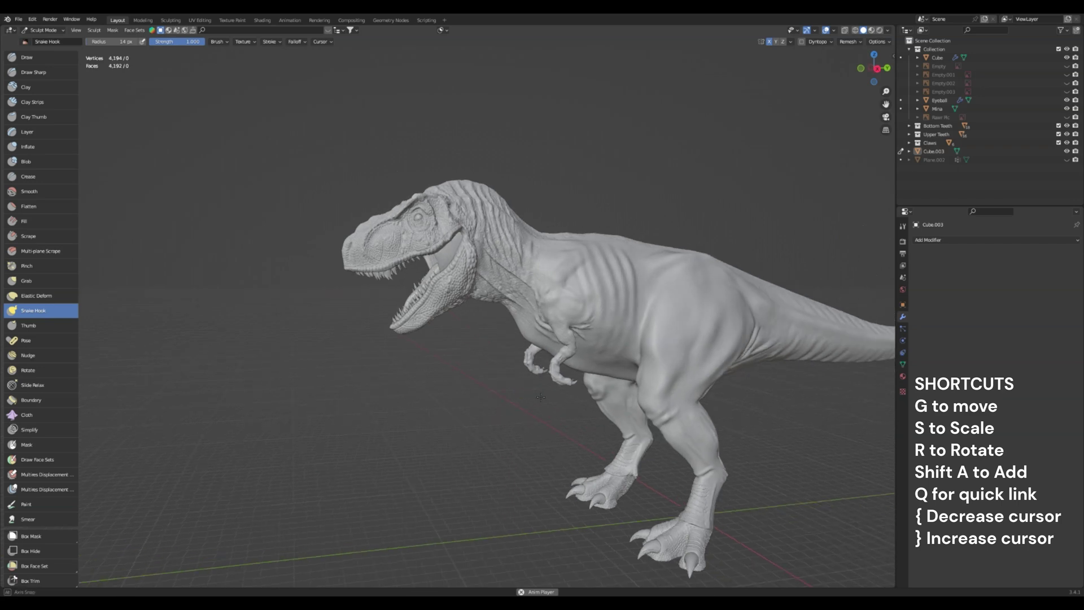
middle_click_drag(518, 389, 812, 284)
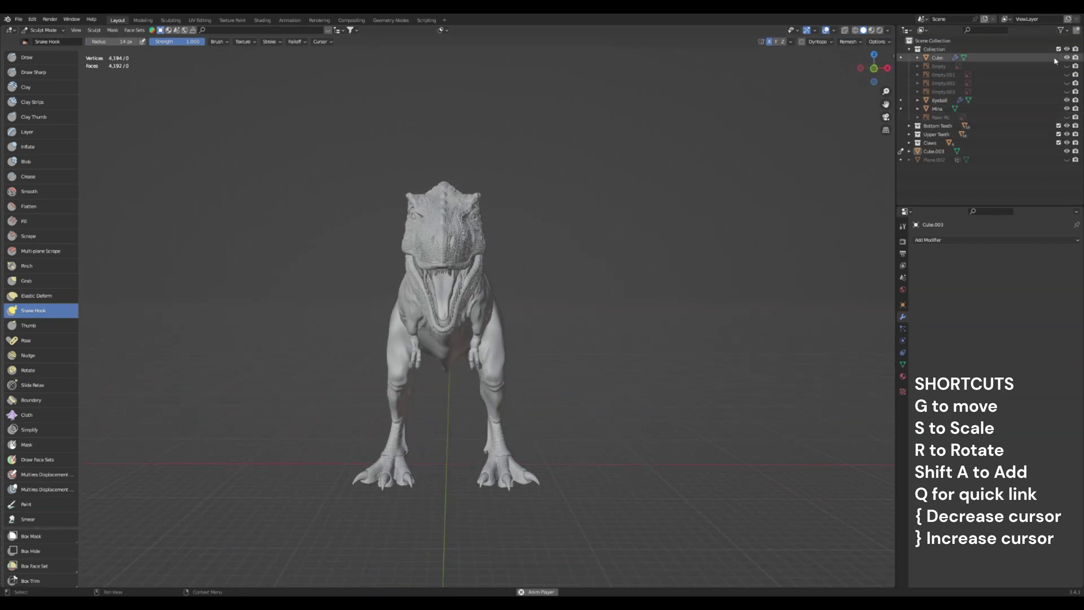
Unhide the human figure Plane.002 and show it with the T-Rex in a straight front view for scale.
left_click(1066, 160)
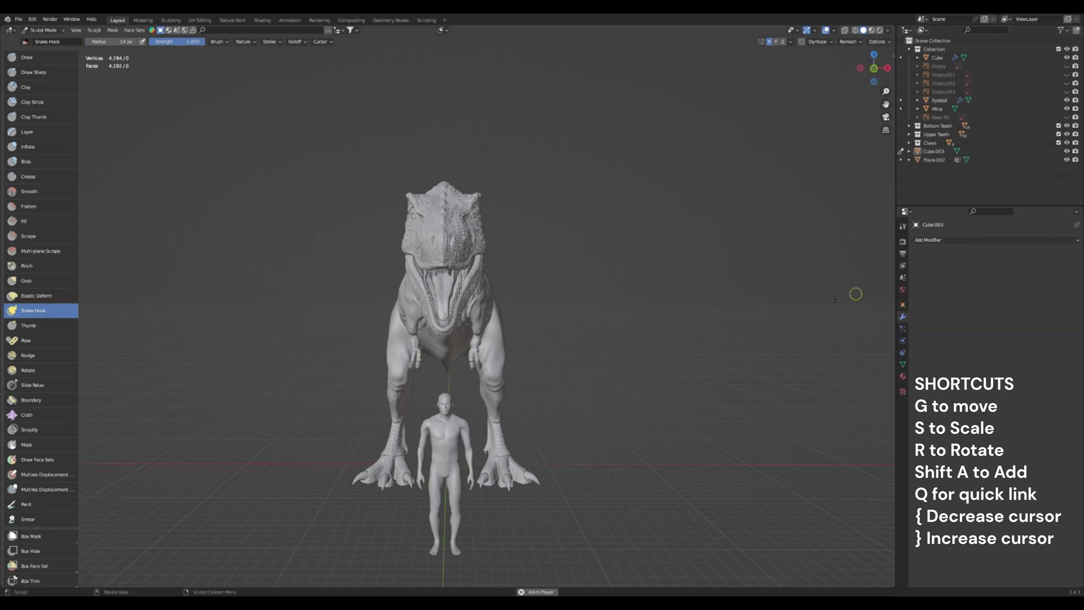
left_click(874, 69)
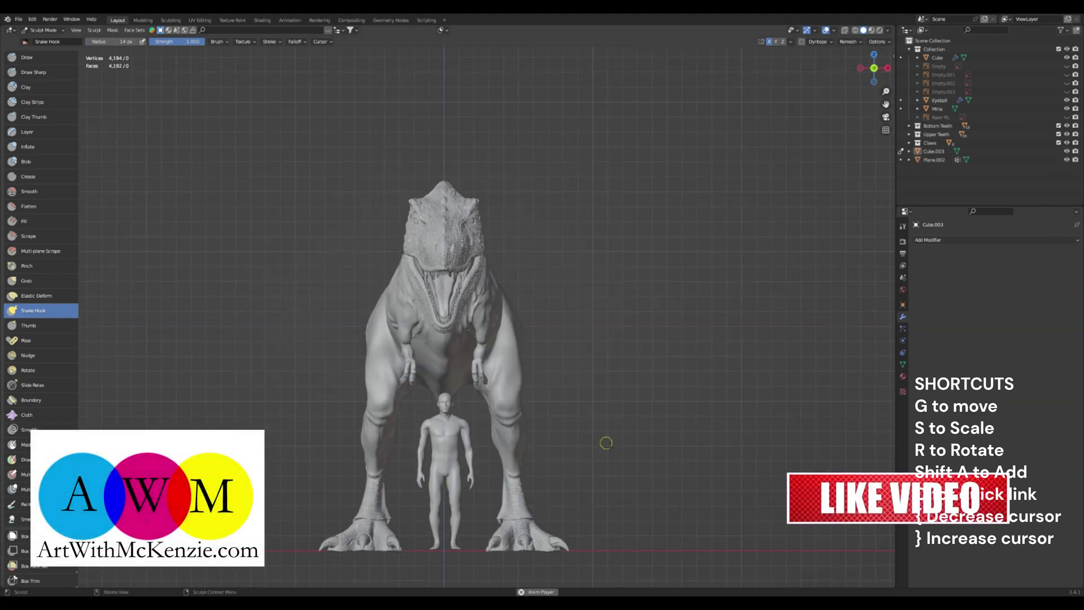
scroll(604, 395, "up", 3)
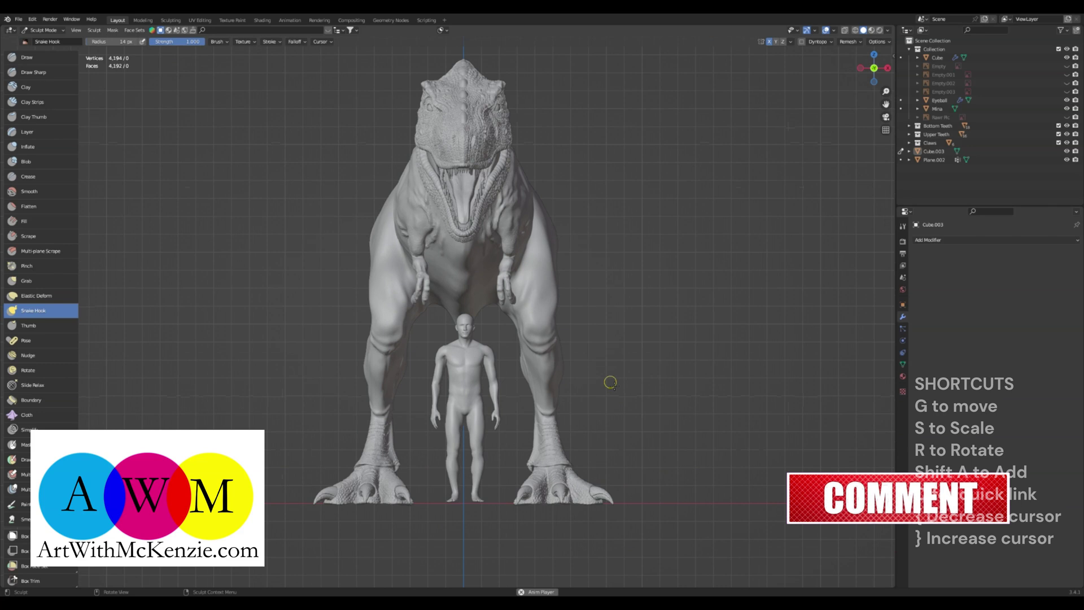